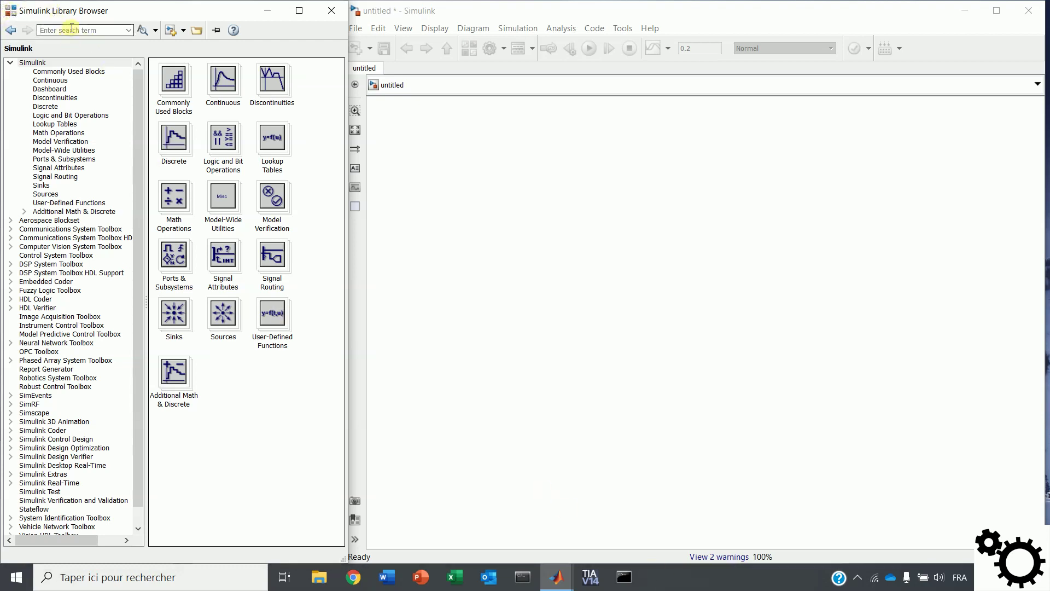
Step: Place a DC Voltage Source in the model and set its amplitude to 20 V
type("dc")
key("Down")
key("Return")
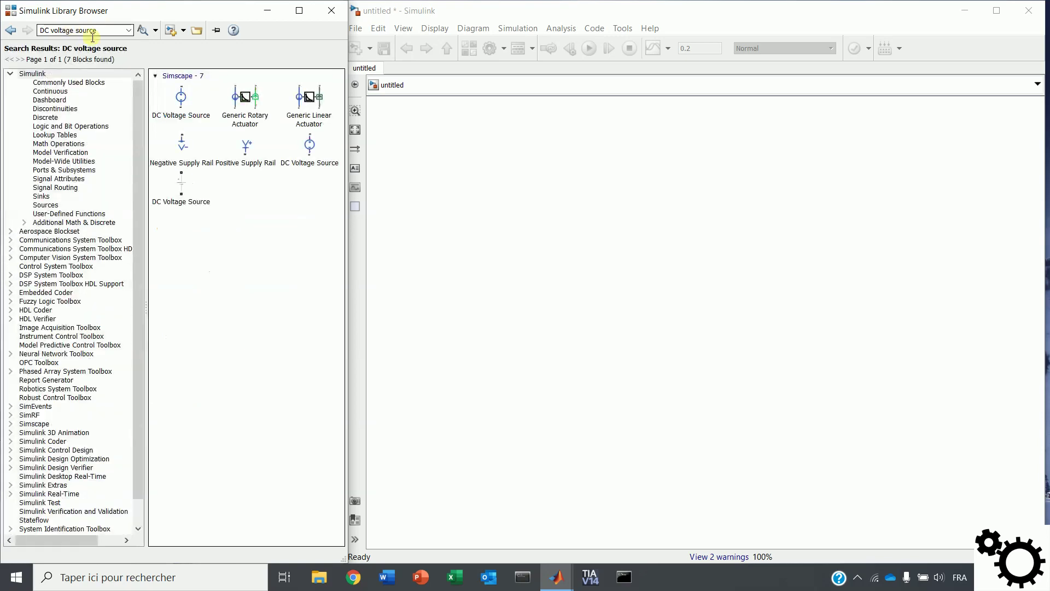
left_click_drag(192, 186, 473, 222)
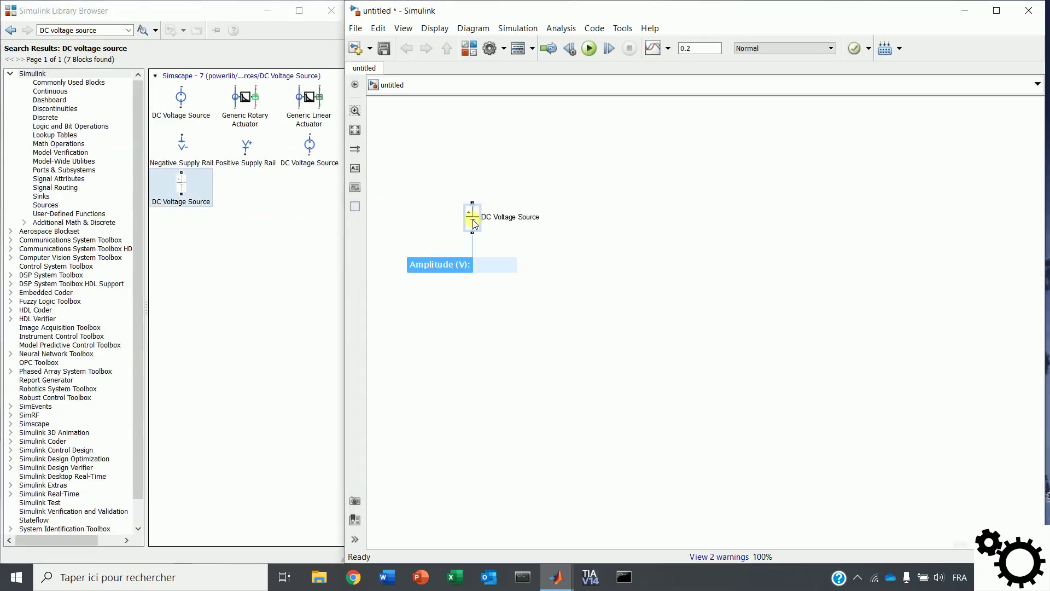
double_click(472, 222)
double_click(547, 249)
type("20")
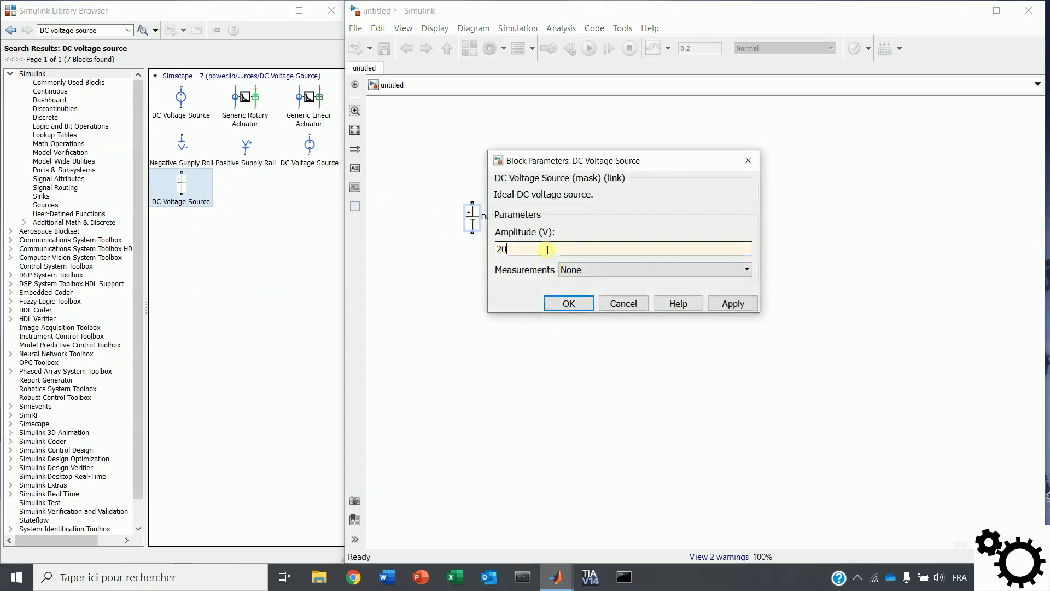
key("Return")
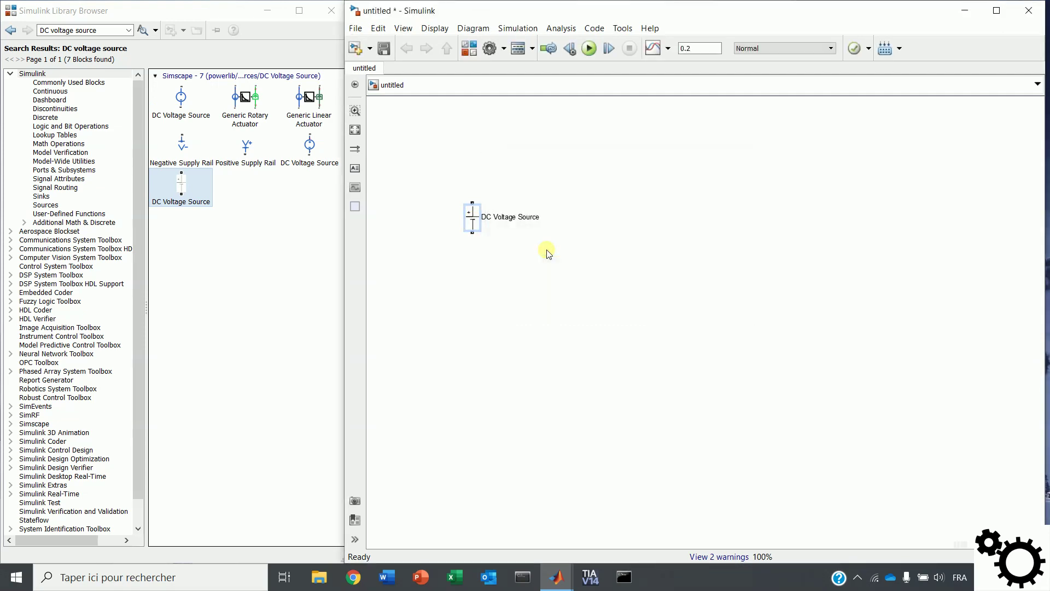
Step: Add an Ideal Switch beside the DC source
left_click(77, 30)
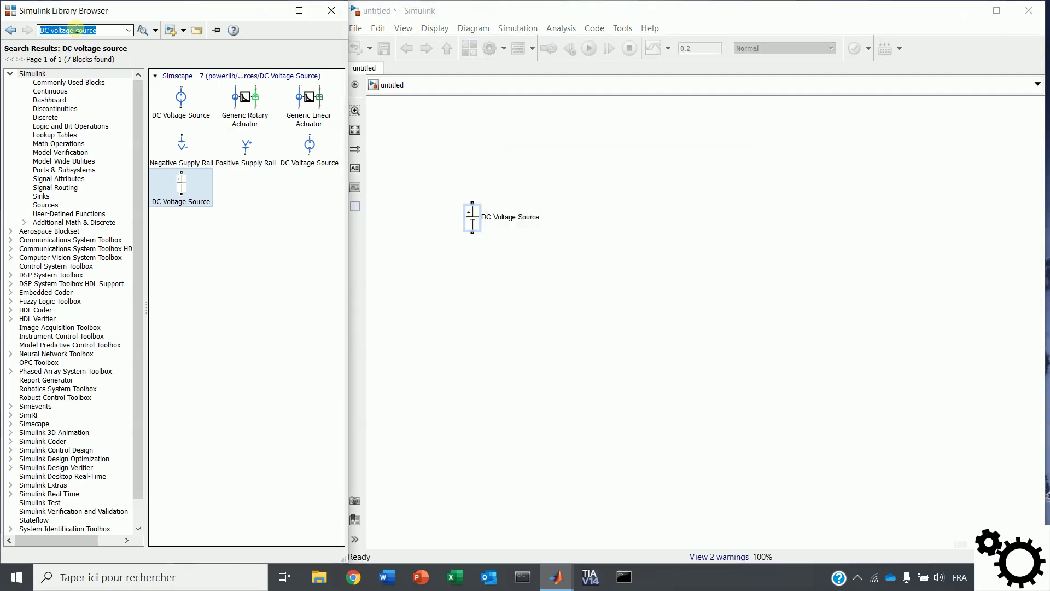
type("ideal switch")
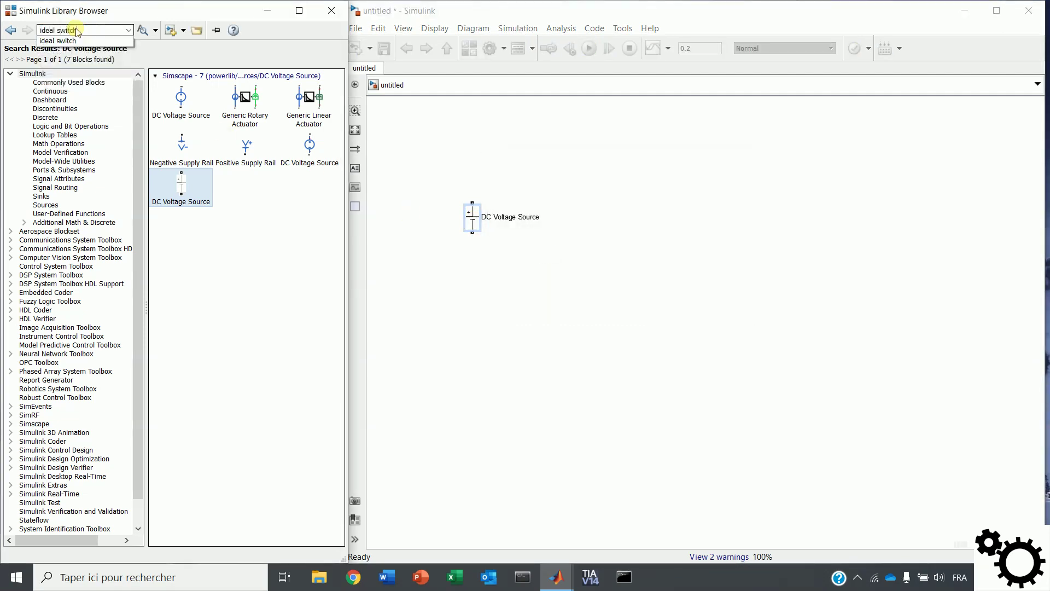
key("Return")
left_click_drag(173, 98, 520, 192)
Step: Search the library for the Pulse Generator block
left_click(110, 34)
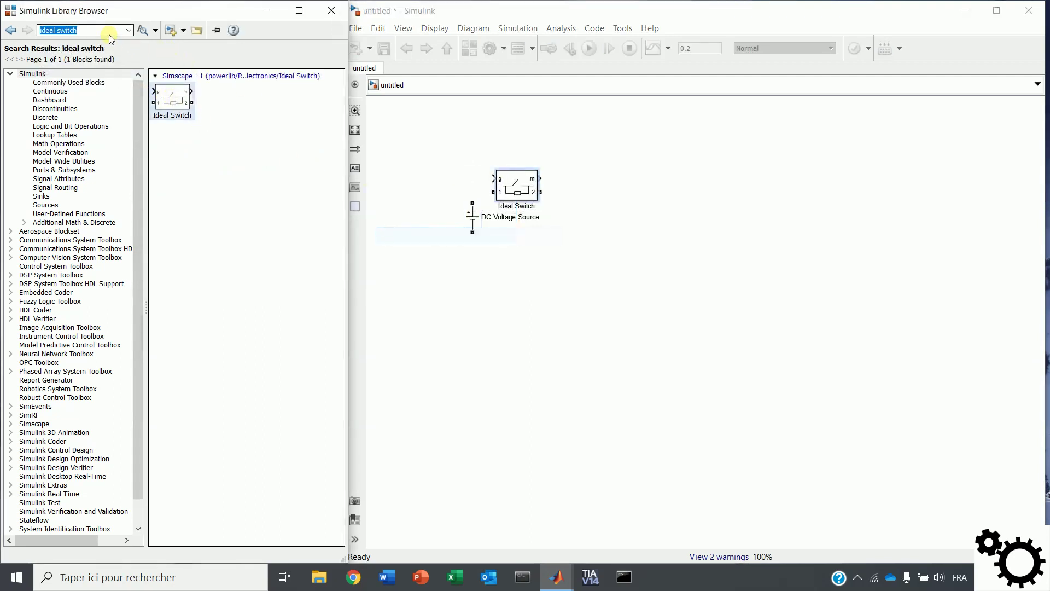
type("pulse ")
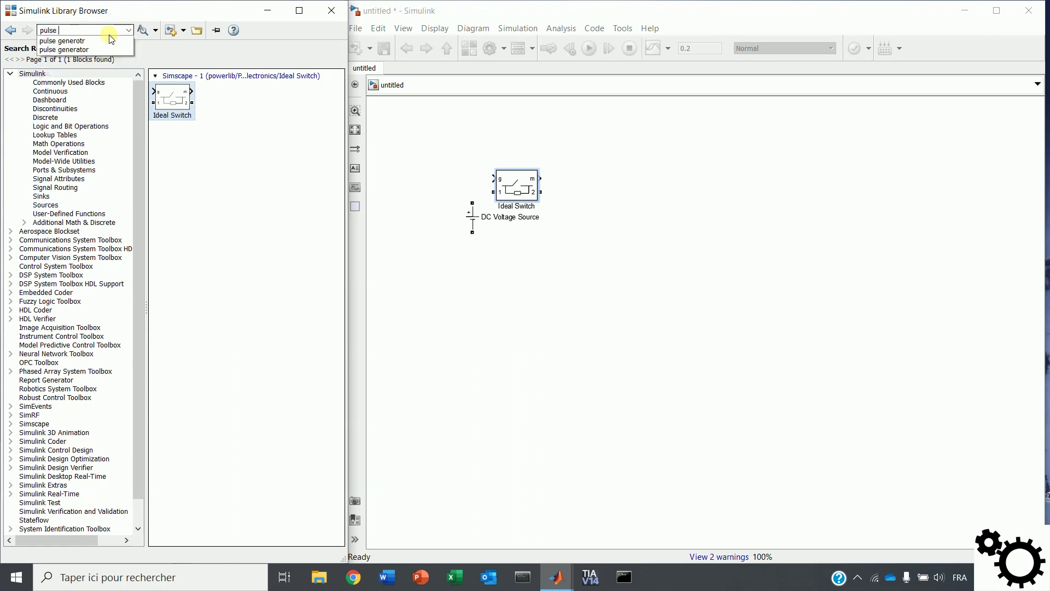
type("generator")
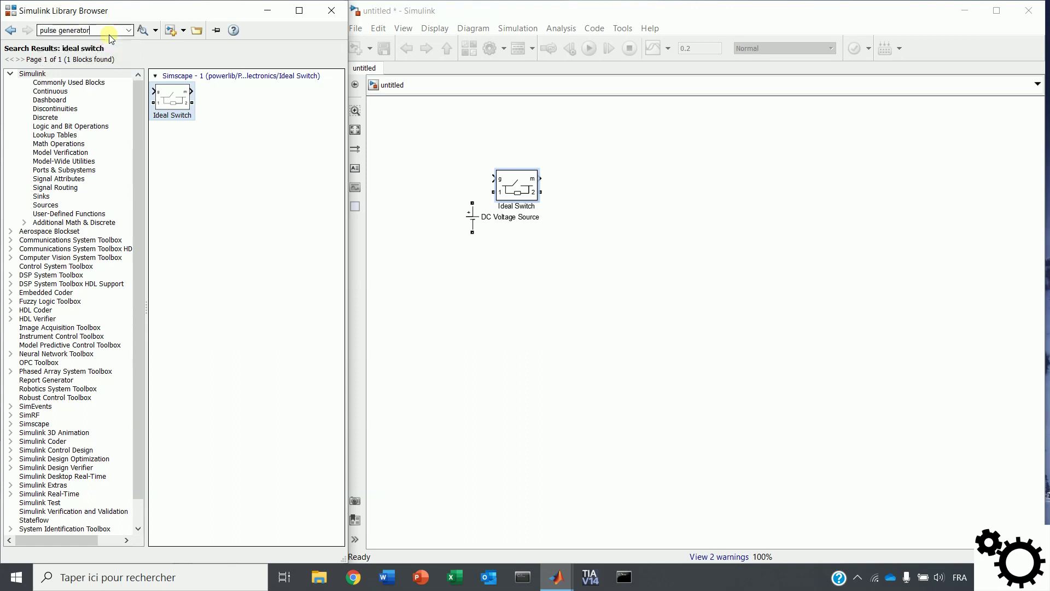
key("Return")
Step: Add a Pulse Generator (period 1/20000 s, 50% width) and wire it to the switch gate
left_click_drag(179, 98, 441, 160)
double_click(441, 160)
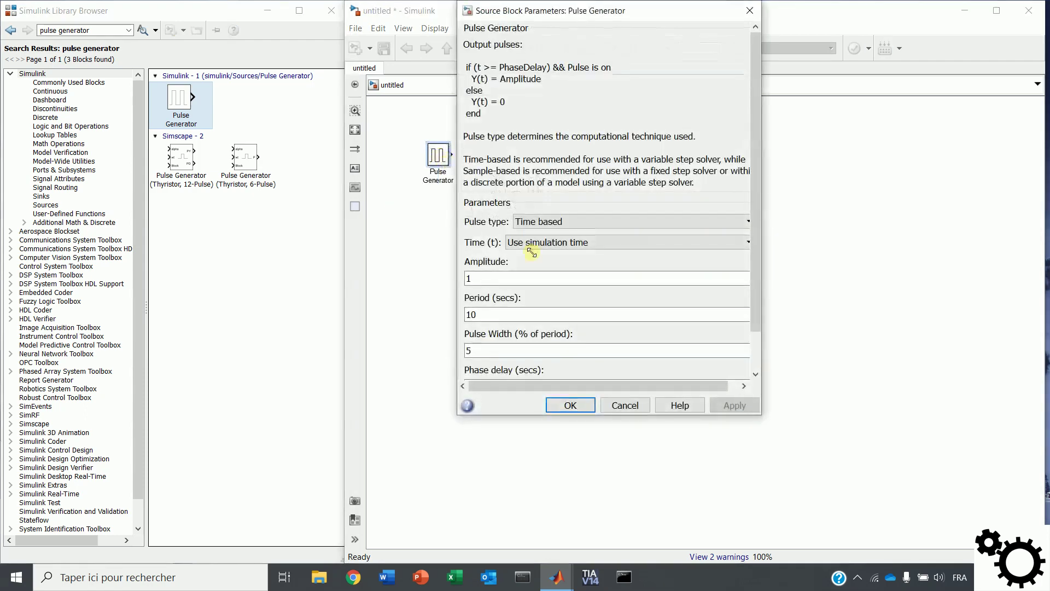
double_click(522, 320)
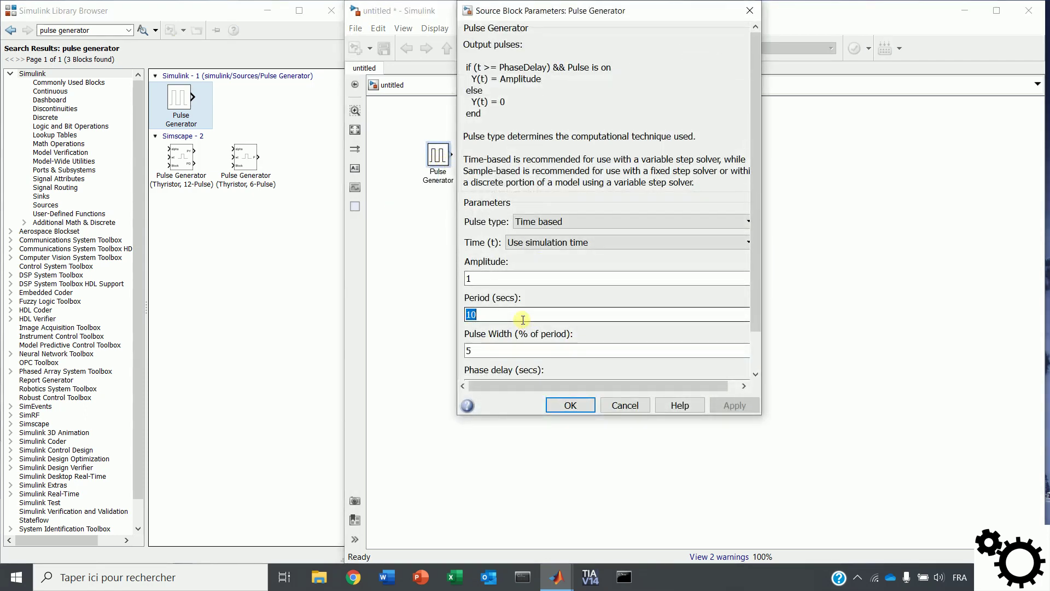
type("1")
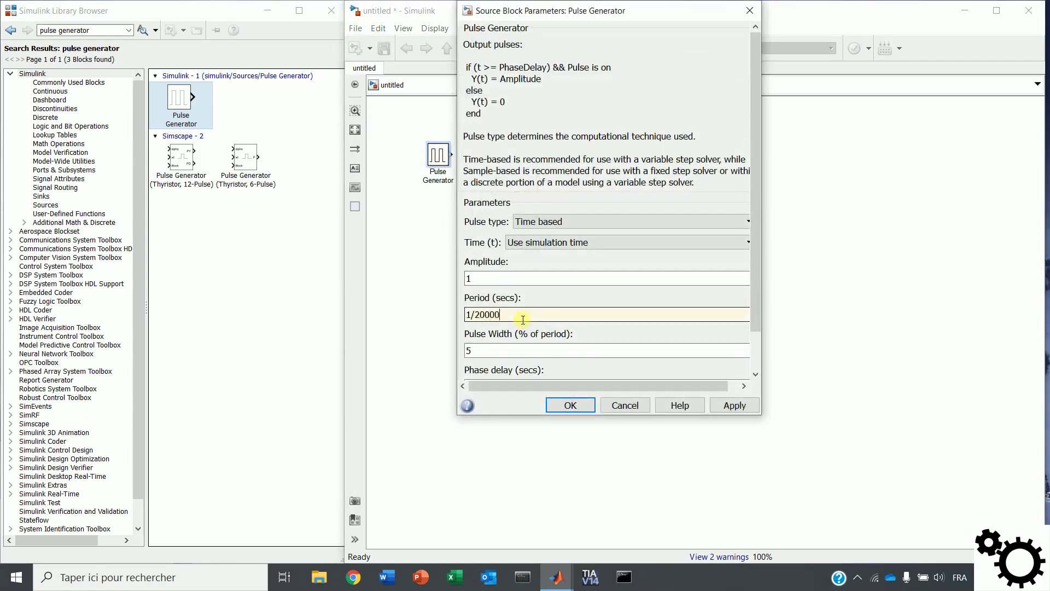
key("Tab")
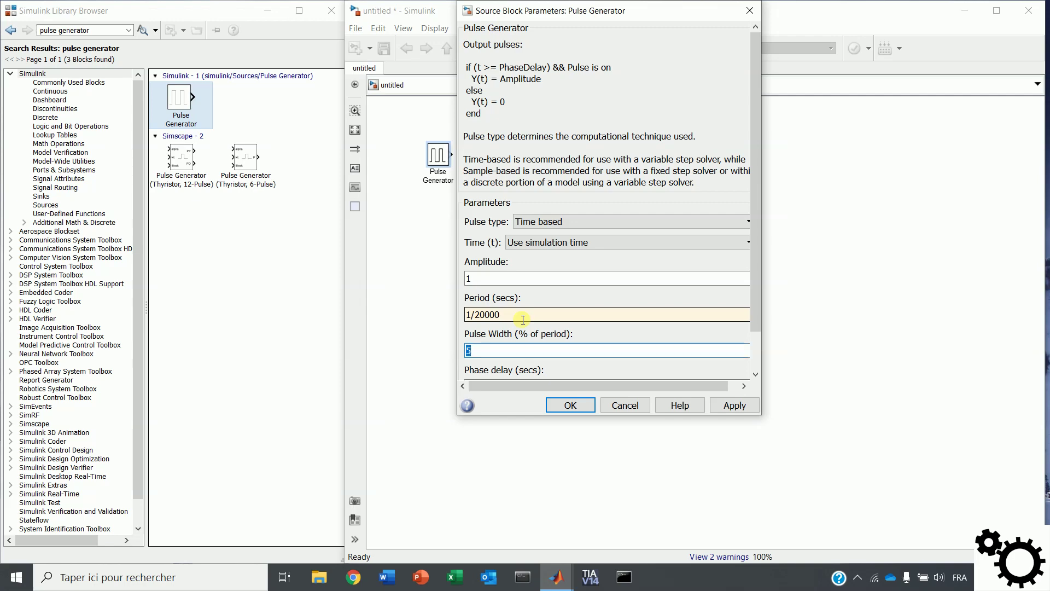
type("50")
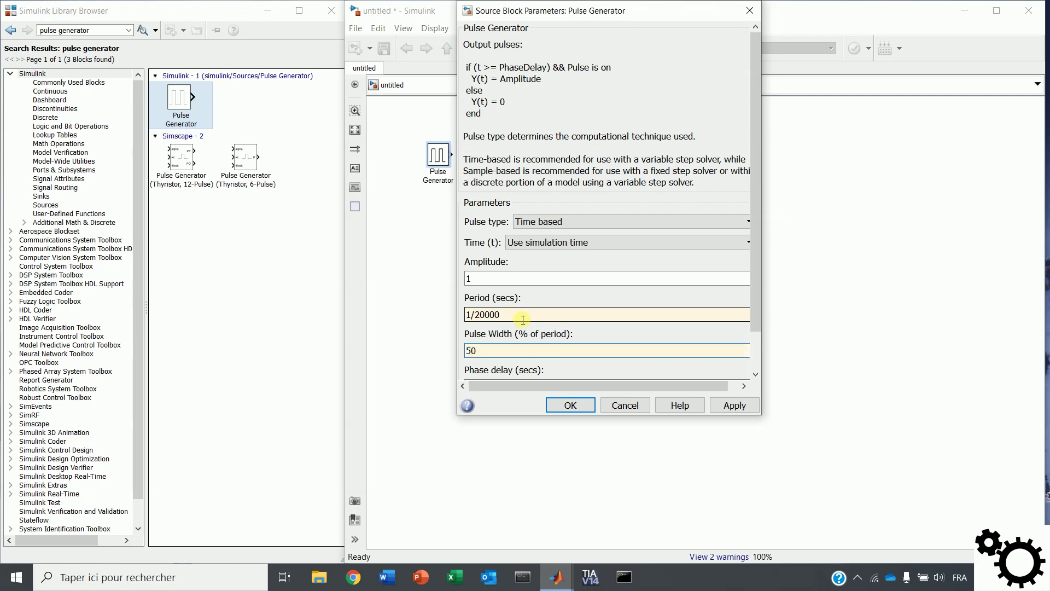
key("Return")
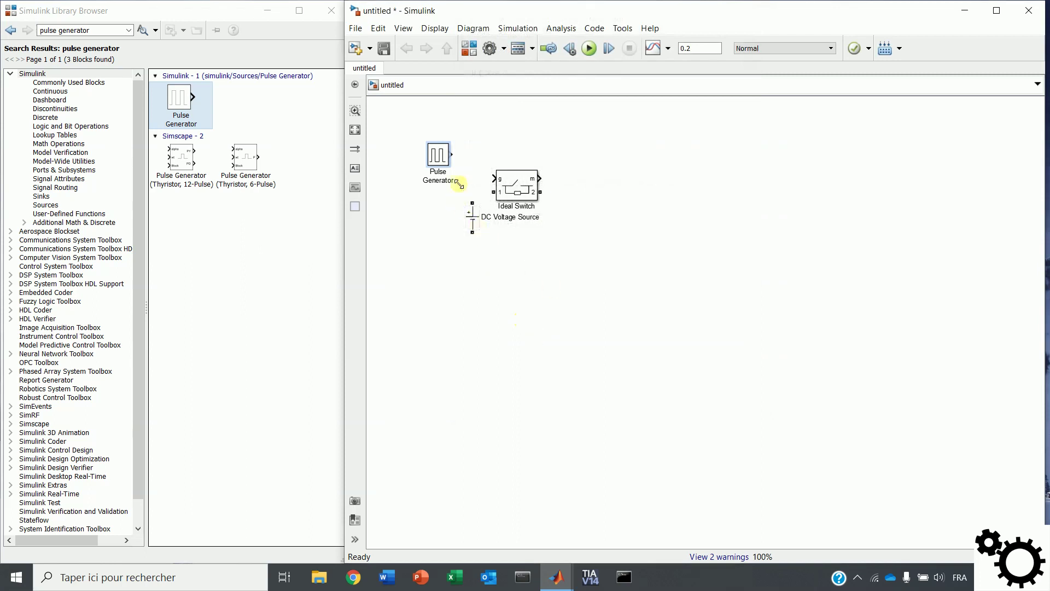
left_click_drag(457, 159, 472, 203)
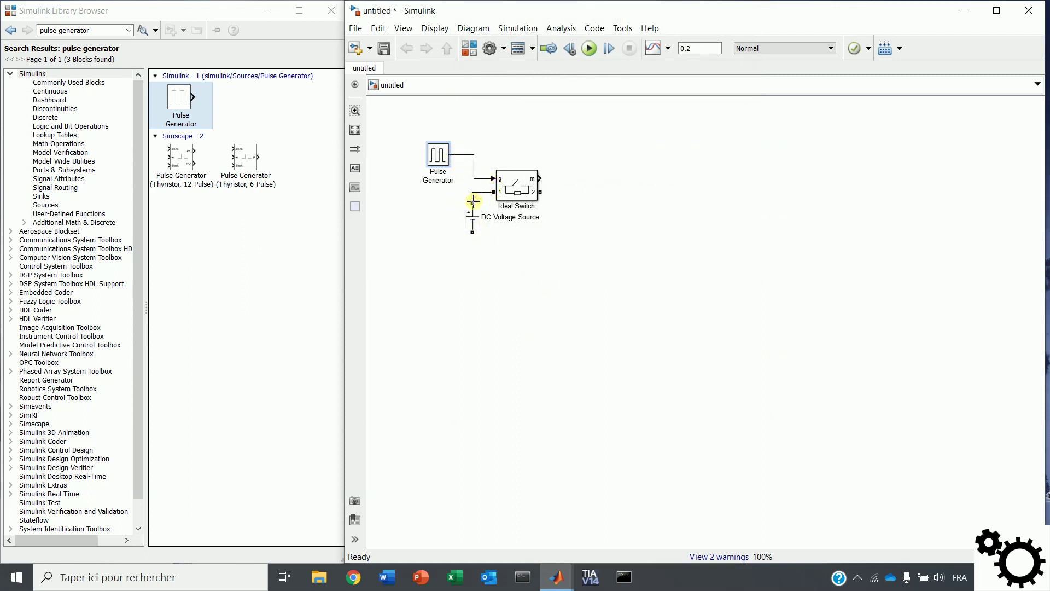
left_click(94, 30)
Step: Add a power electronics Diode, rotated counterclockwise to stand vertical, with forward voltage 0
type("diode")
key("Return")
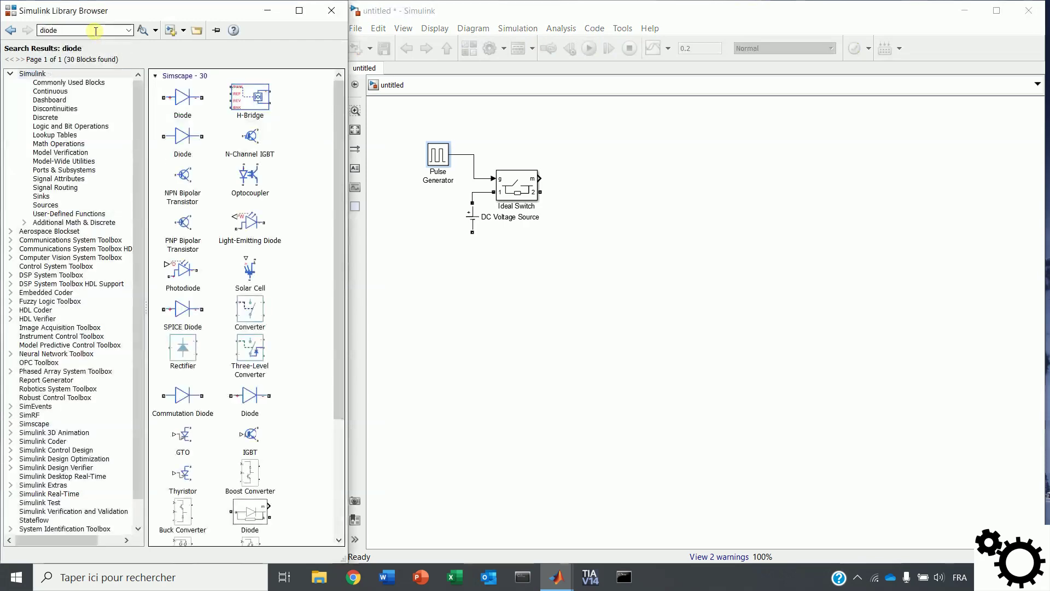
left_click(251, 509)
left_click_drag(251, 509, 637, 265)
right_click(637, 265)
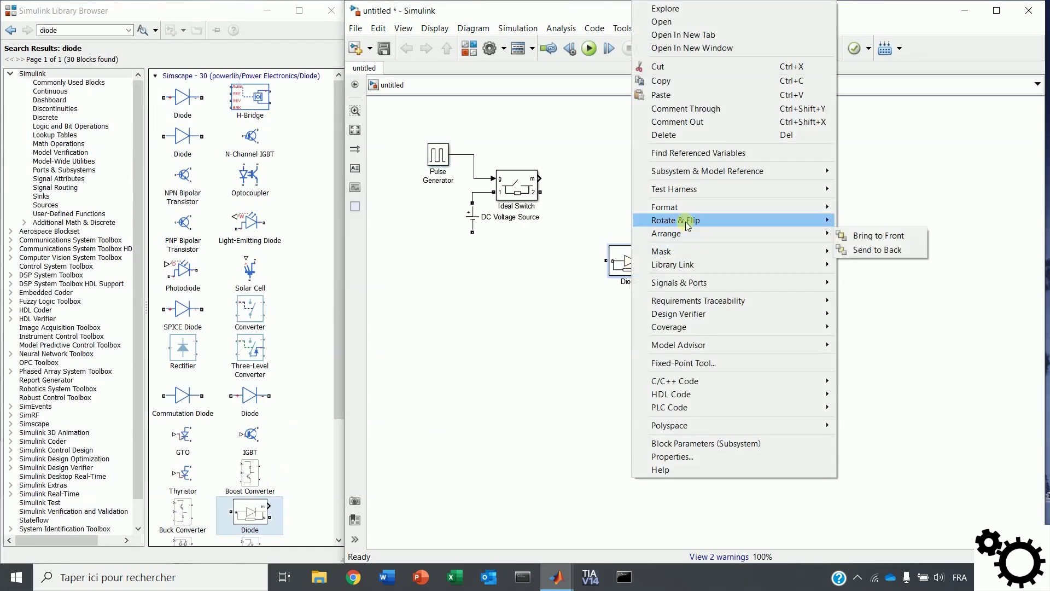
mouse_move(740, 221)
left_click(868, 235)
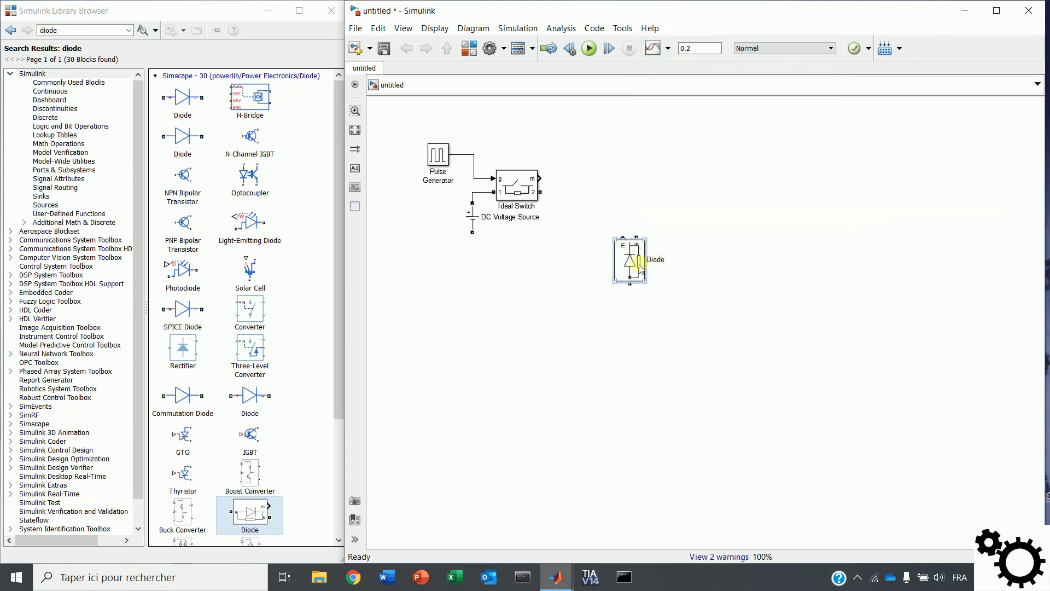
double_click(639, 267)
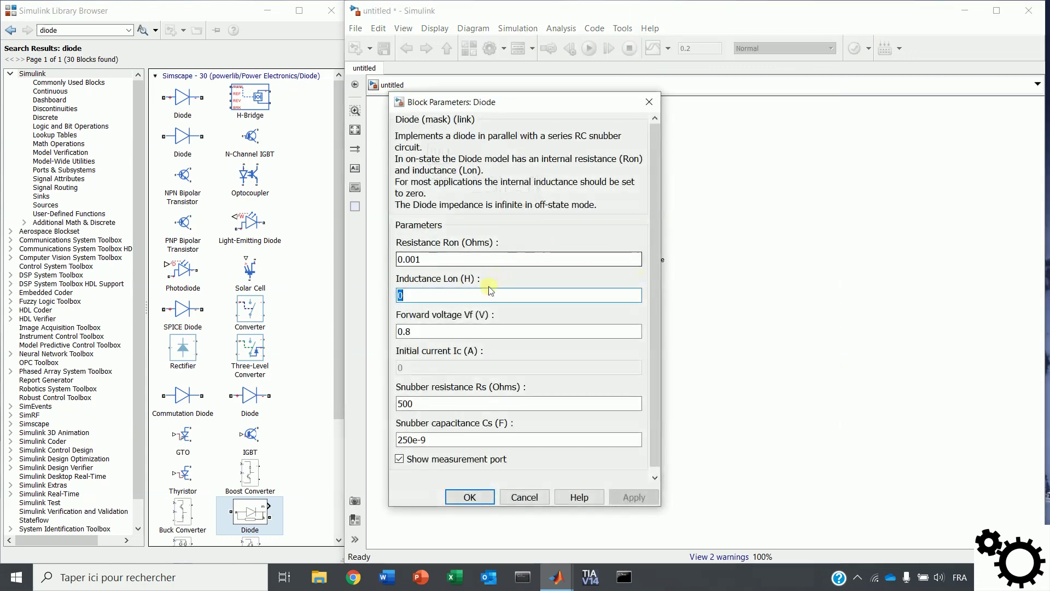
double_click(445, 331)
type("0")
key("Return")
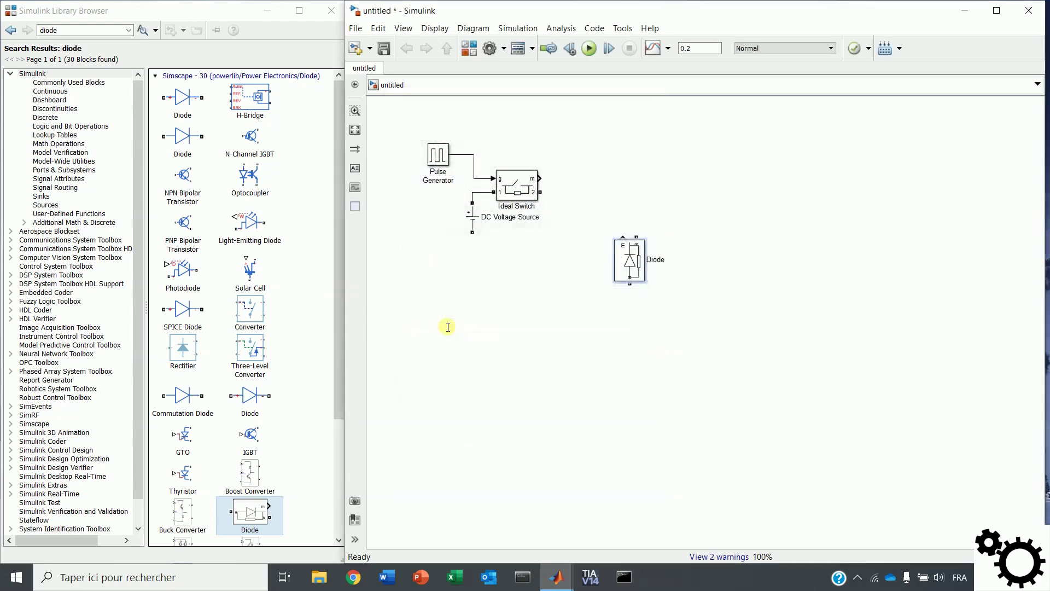
double_click(77, 32)
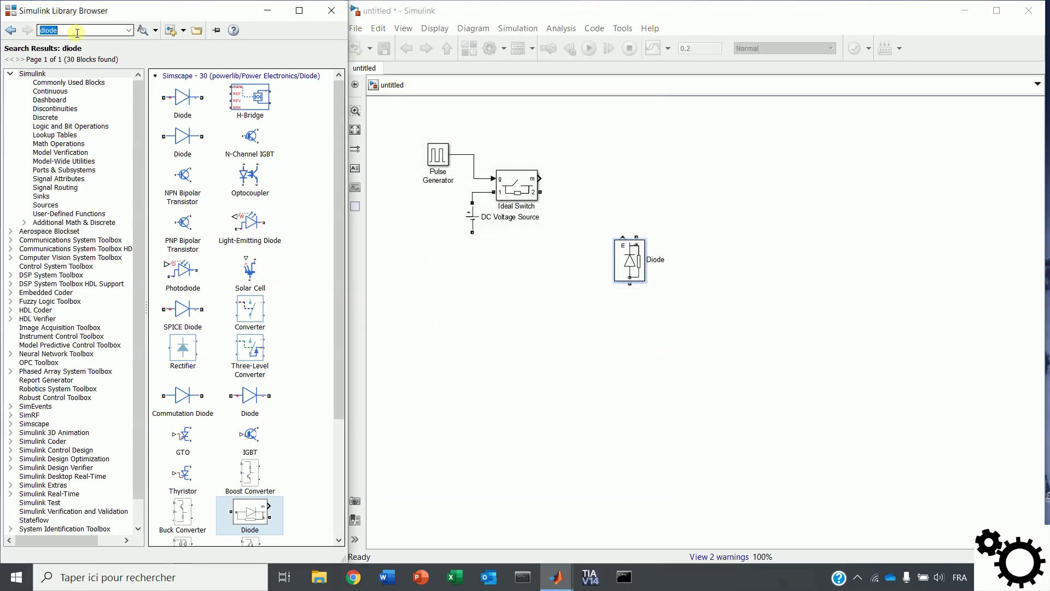
Step: Place a Series RLC Branch and set its branch type to L (inductor)
type("ser")
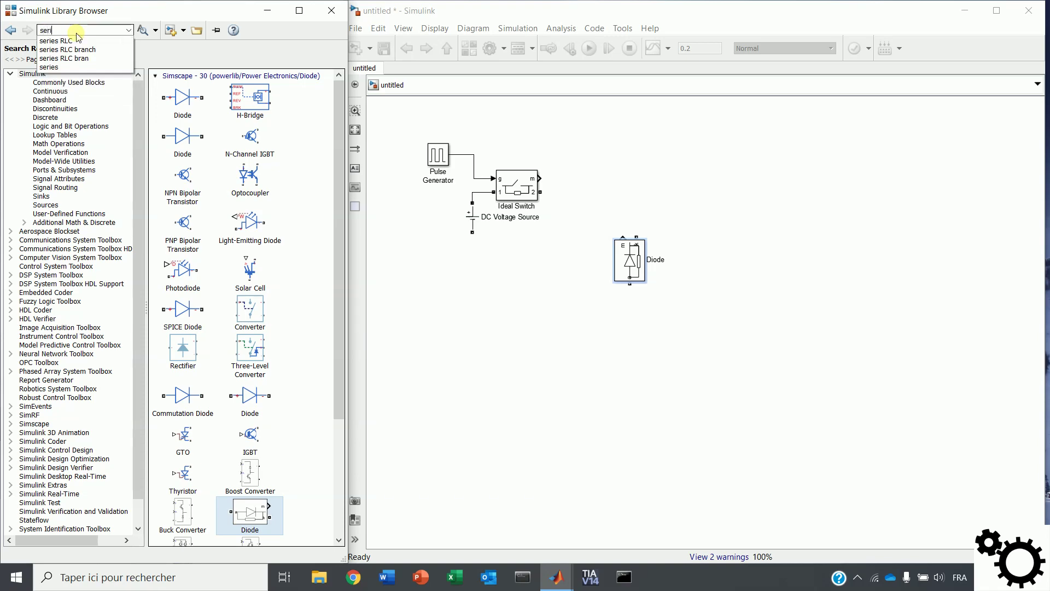
type("i")
key("Down")
key("Down")
key("Return")
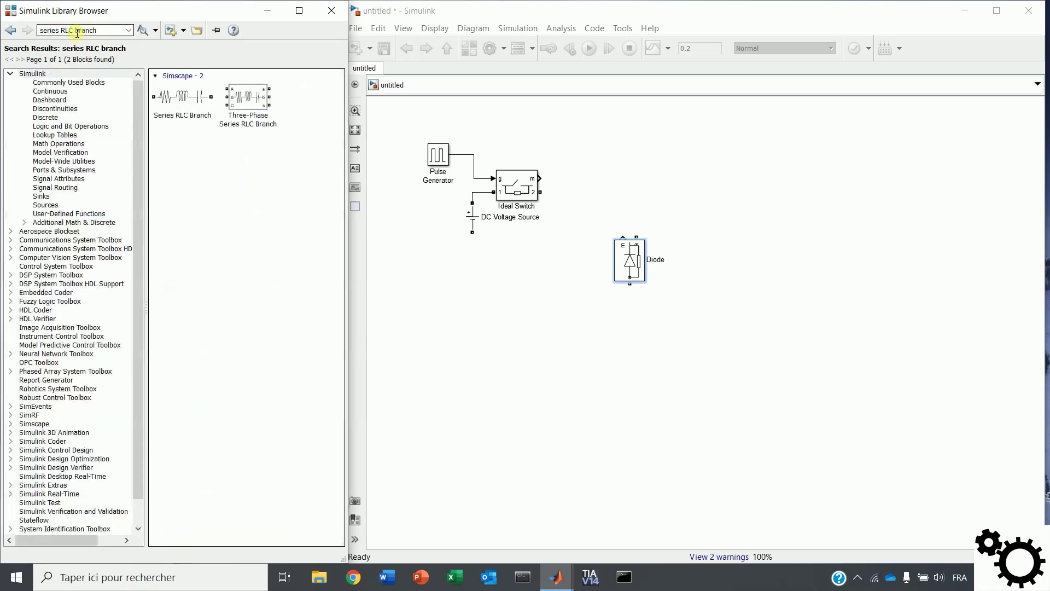
left_click_drag(182, 97, 700, 213)
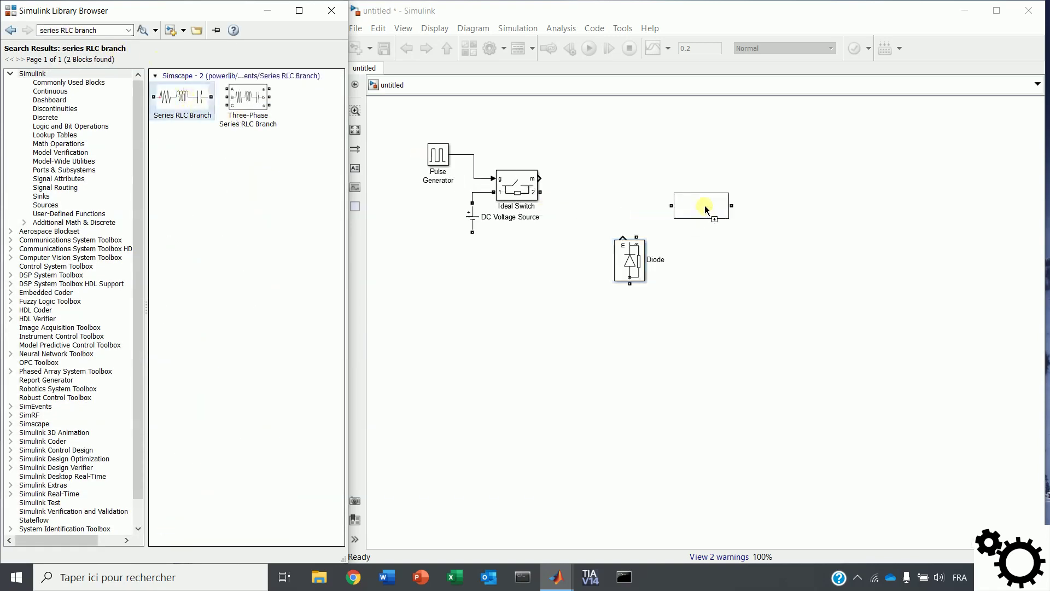
double_click(706, 208)
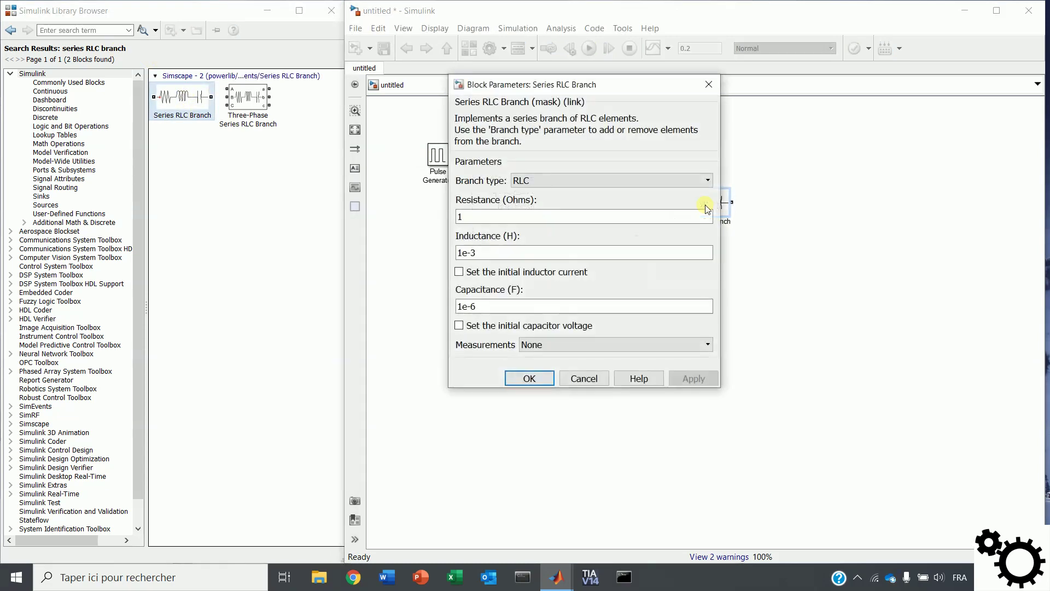
left_click(627, 181)
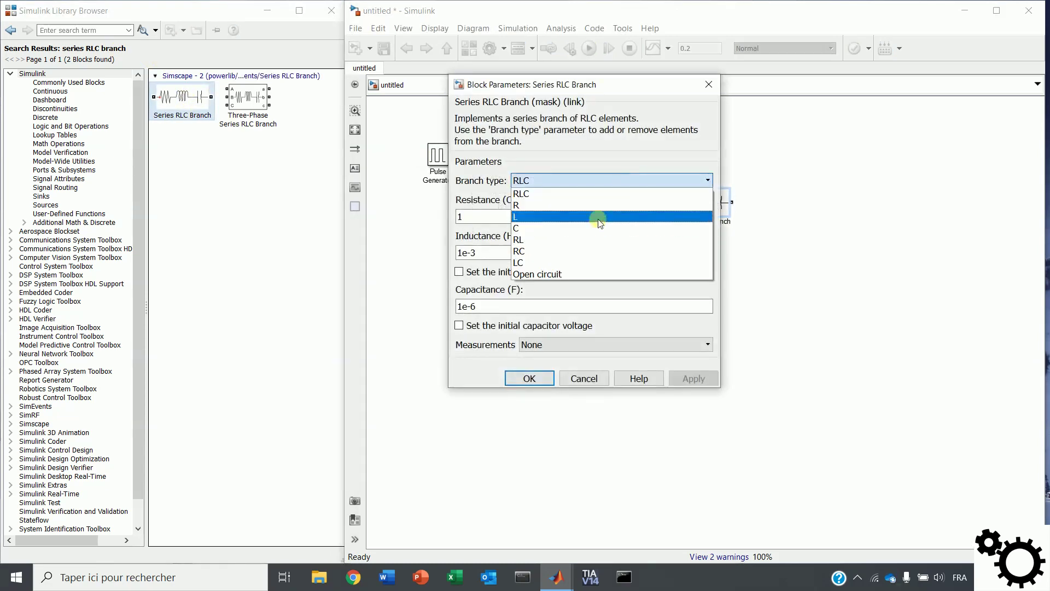
left_click(600, 217)
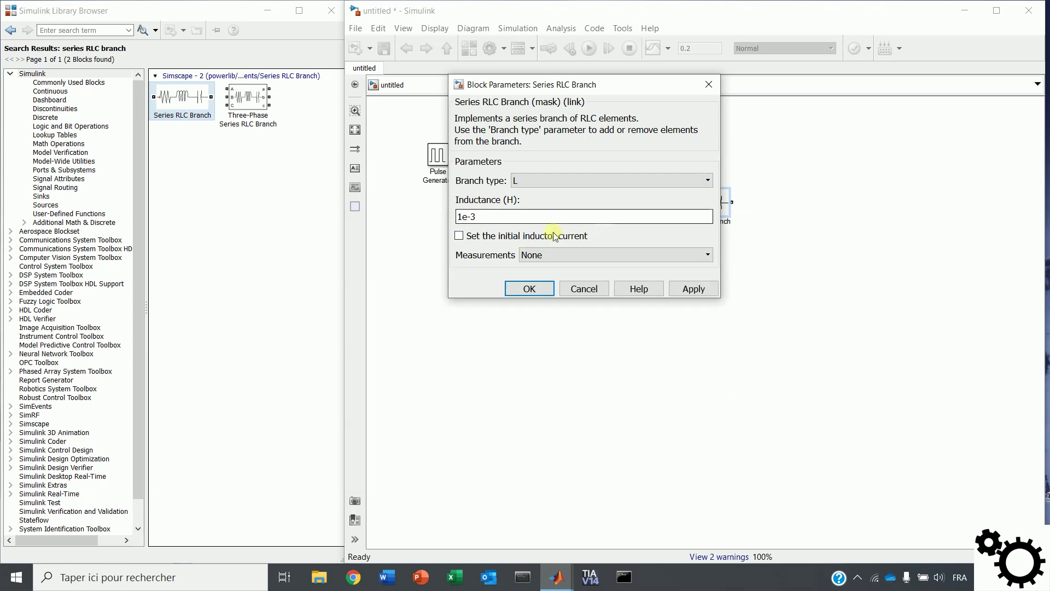
left_click(531, 289)
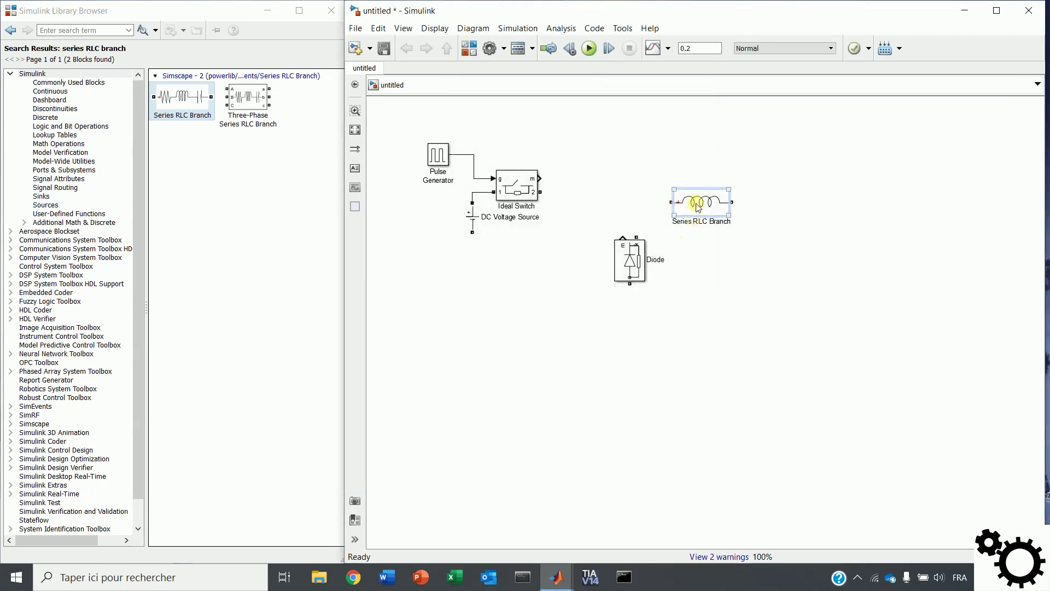
Step: Duplicate the inductor, rotate the copy clockwise, make it a capacitor (C), and copy it again
left_click_drag(697, 207, 781, 257)
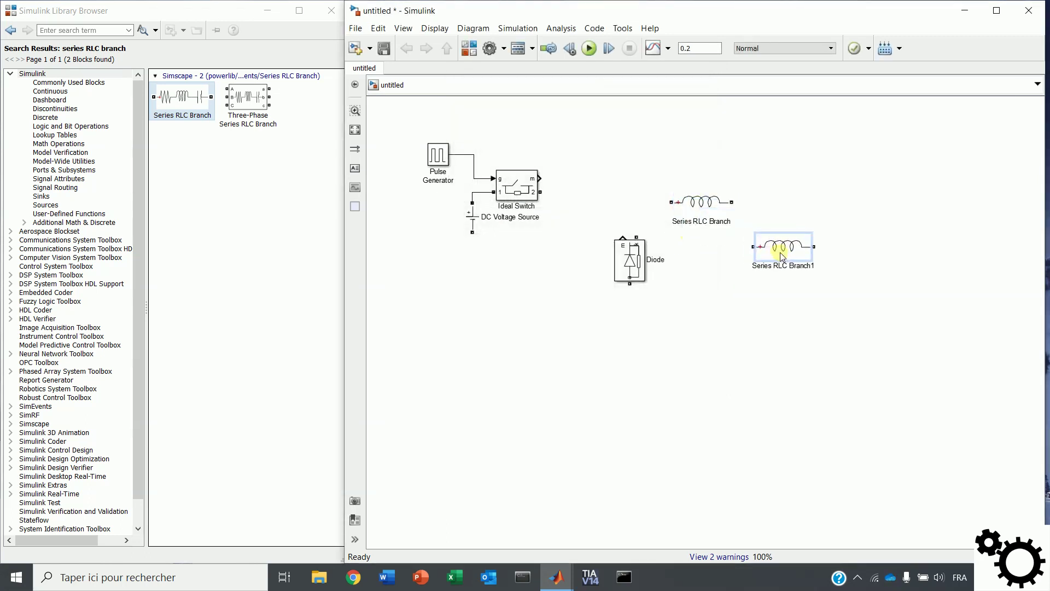
right_click(782, 257)
mouse_move(815, 200)
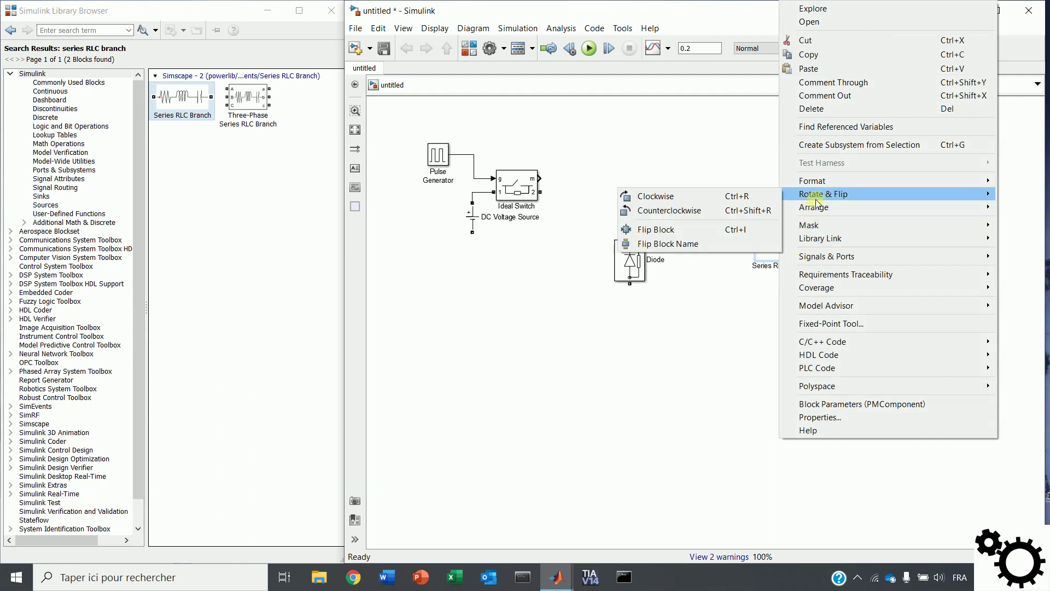
left_click(732, 199)
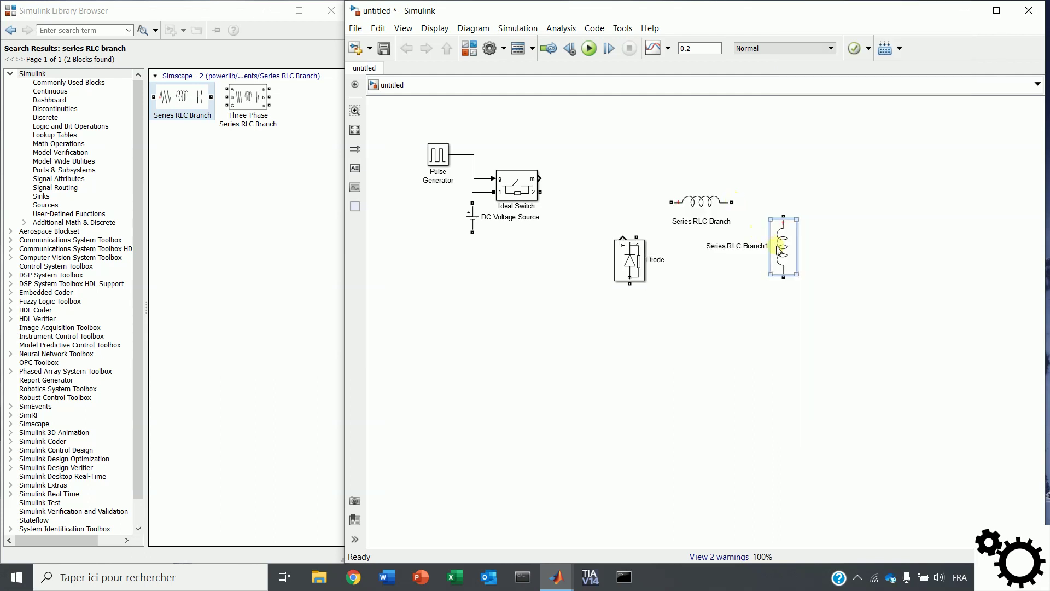
double_click(776, 245)
left_click(709, 261)
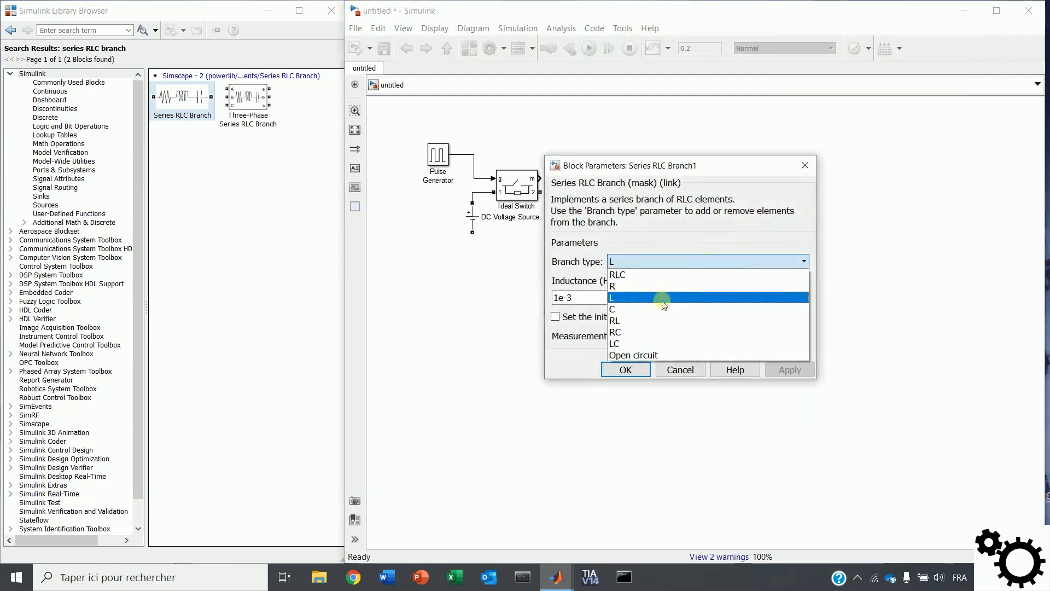
left_click(663, 308)
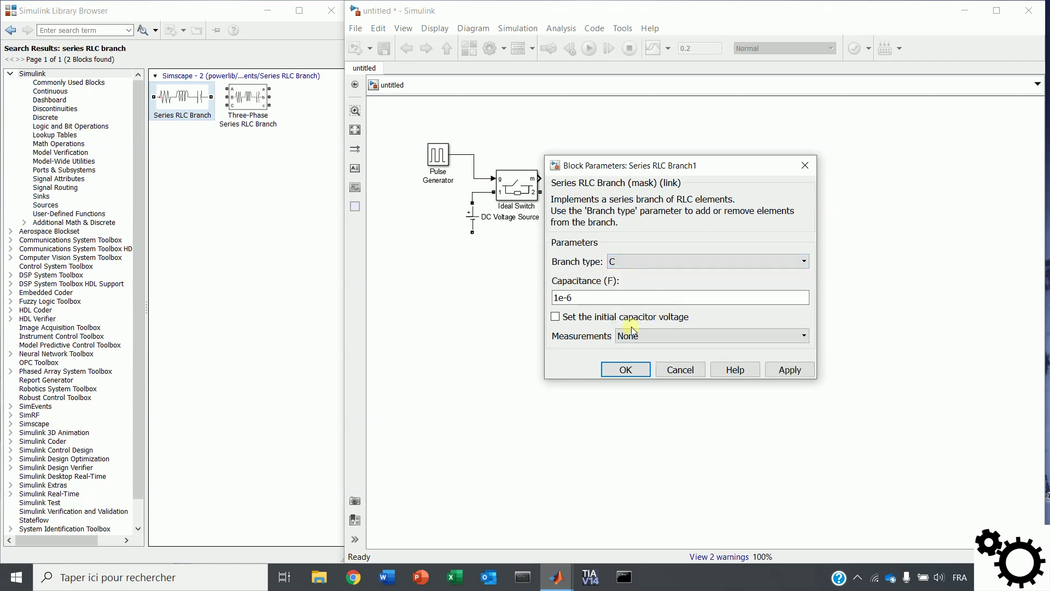
left_click(624, 370)
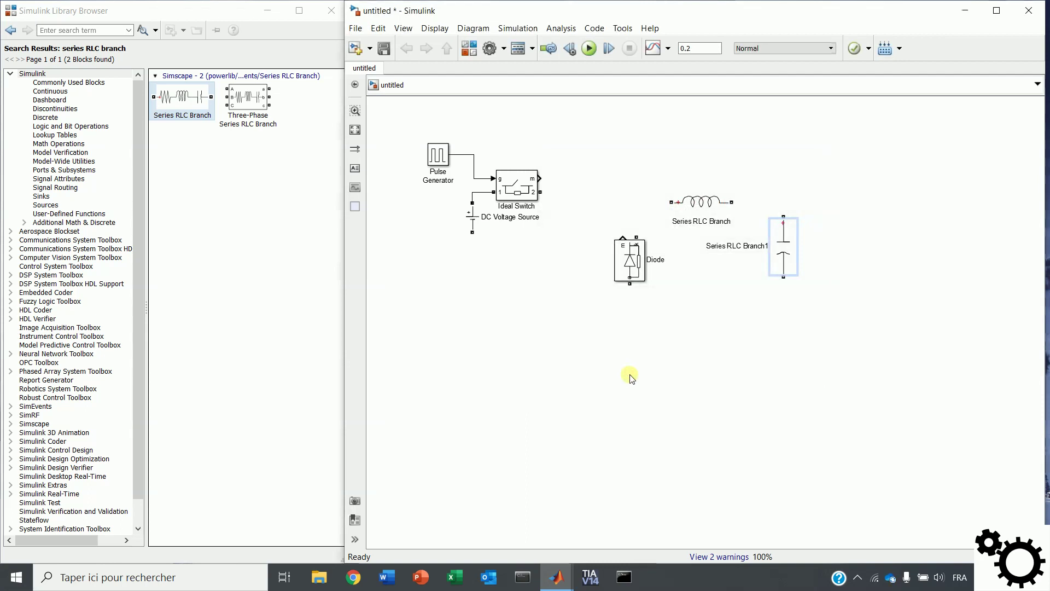
left_click_drag(796, 257, 846, 250)
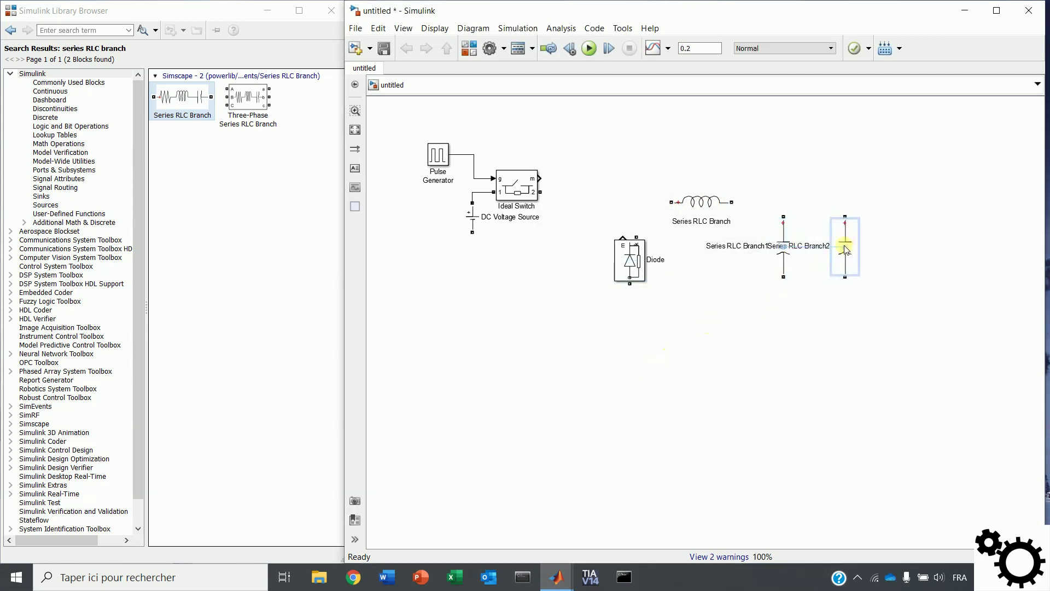
Step: Turn the third branch copy into a 10 Ω resistor (branch type R)
double_click(844, 250)
left_click(787, 262)
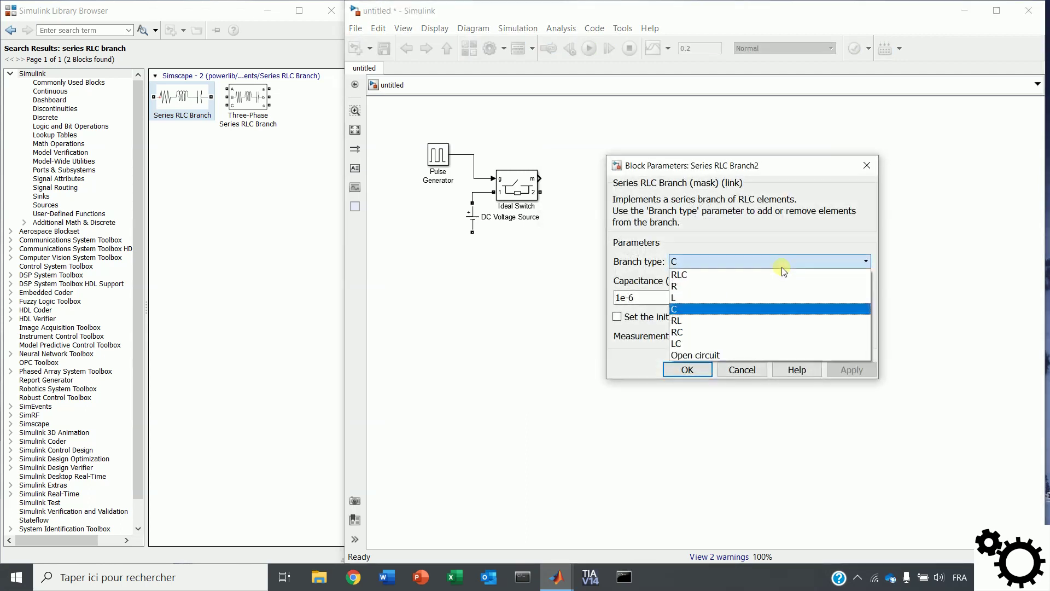
left_click(701, 283)
left_click(661, 294)
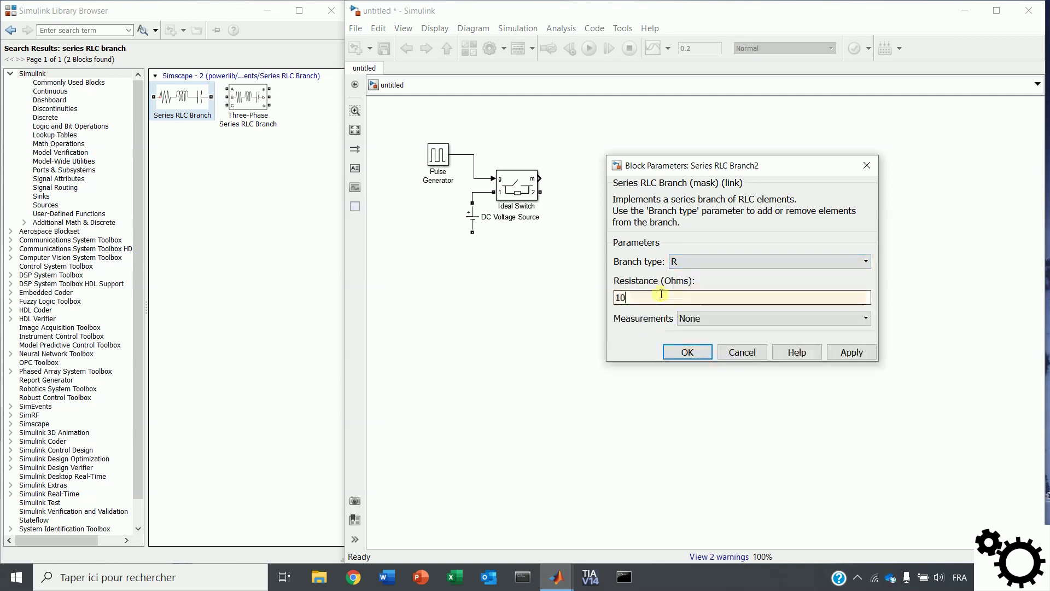
key("Return")
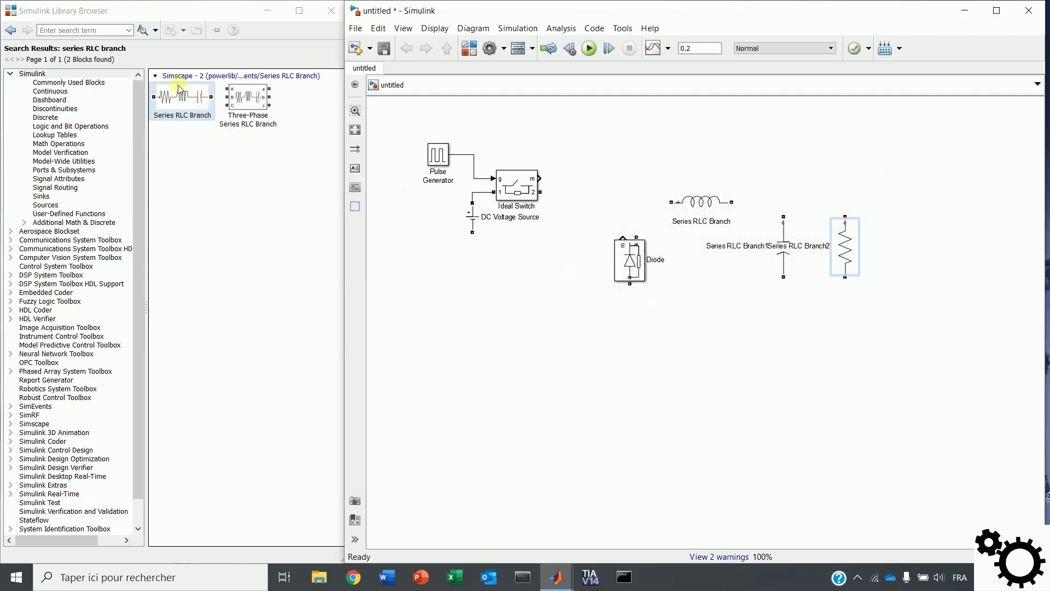
left_click(102, 31)
Step: Add a Current Measurement block and rotate the sensor beneath the diode clockwise
type("c")
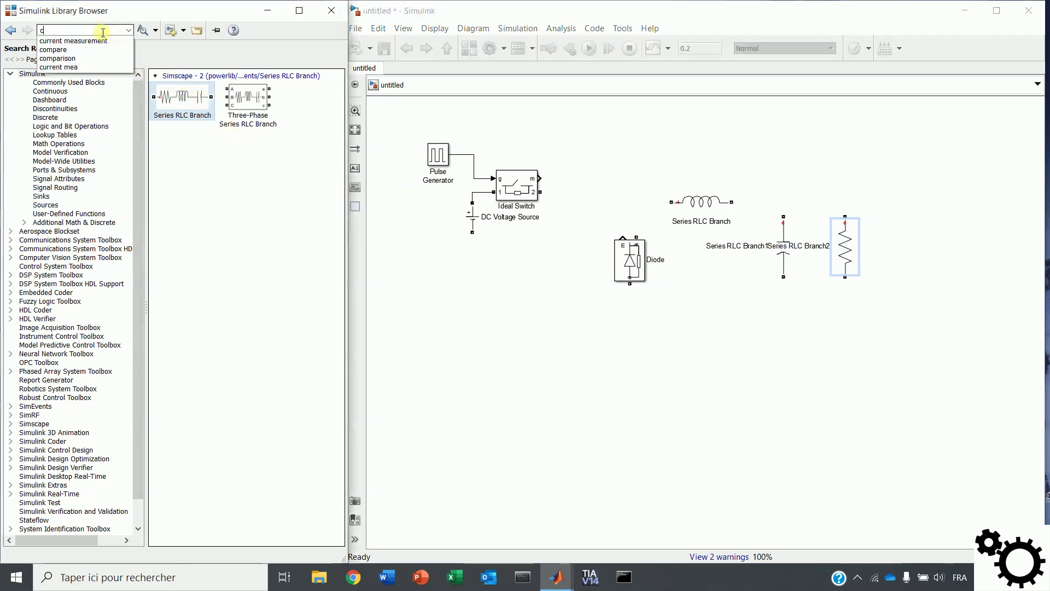
type("urrent measu")
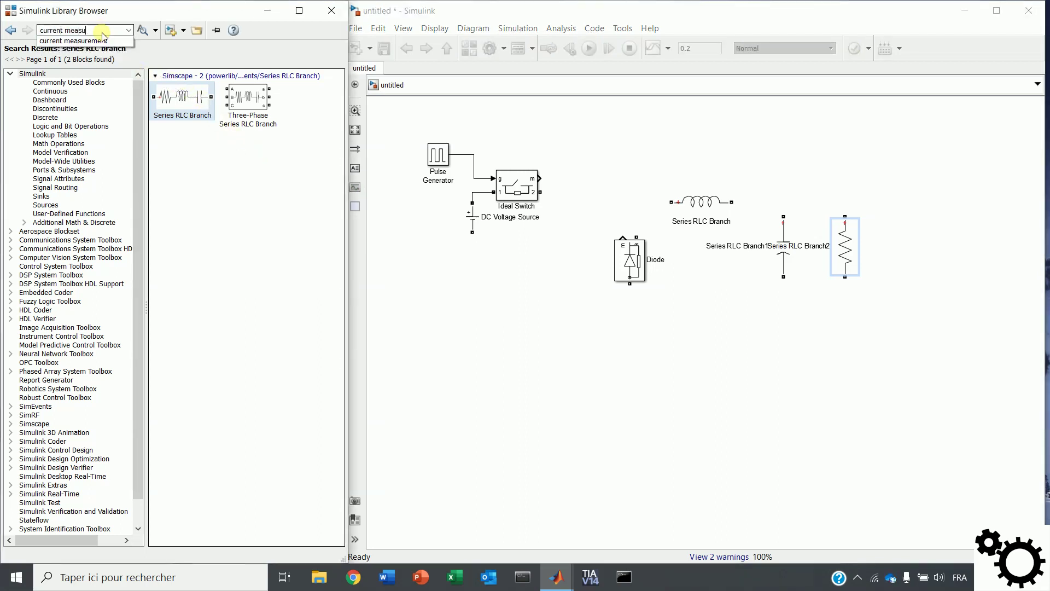
left_click(103, 40)
left_click(188, 155)
left_click_drag(189, 154, 630, 315)
right_click(630, 316)
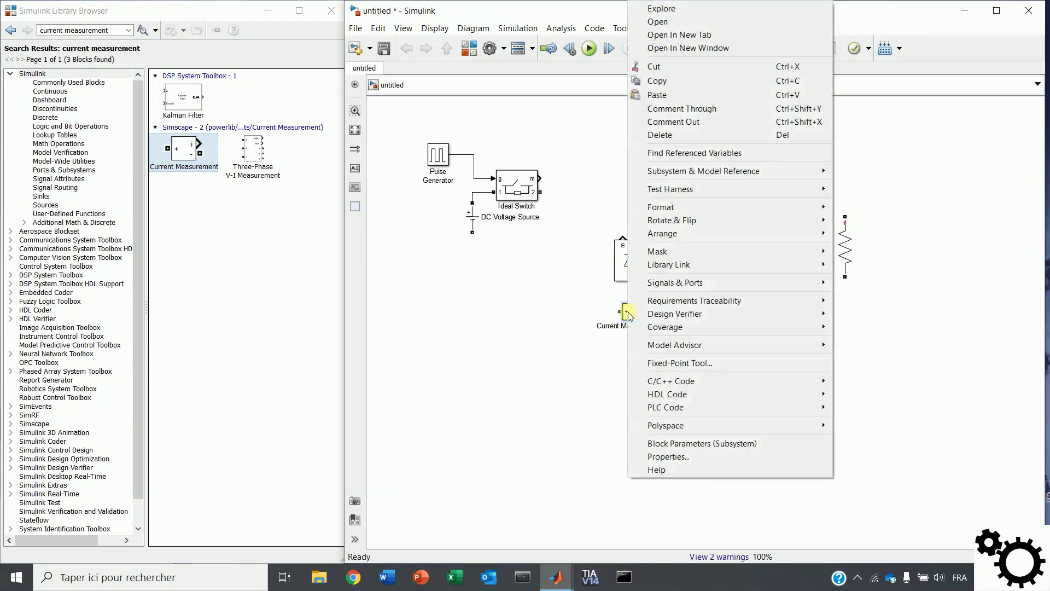
mouse_move(703, 222)
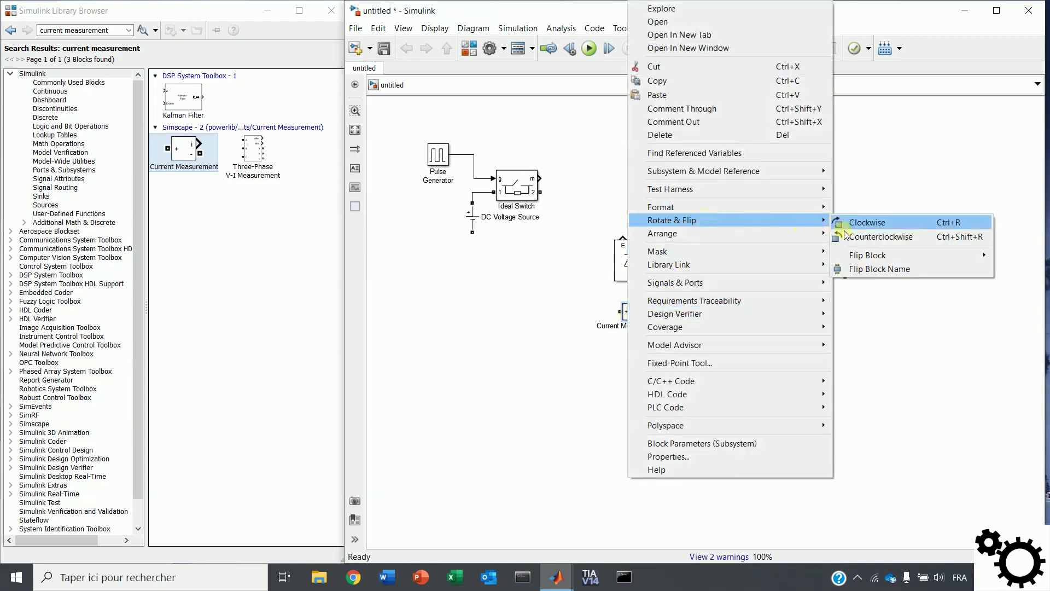
left_click(867, 222)
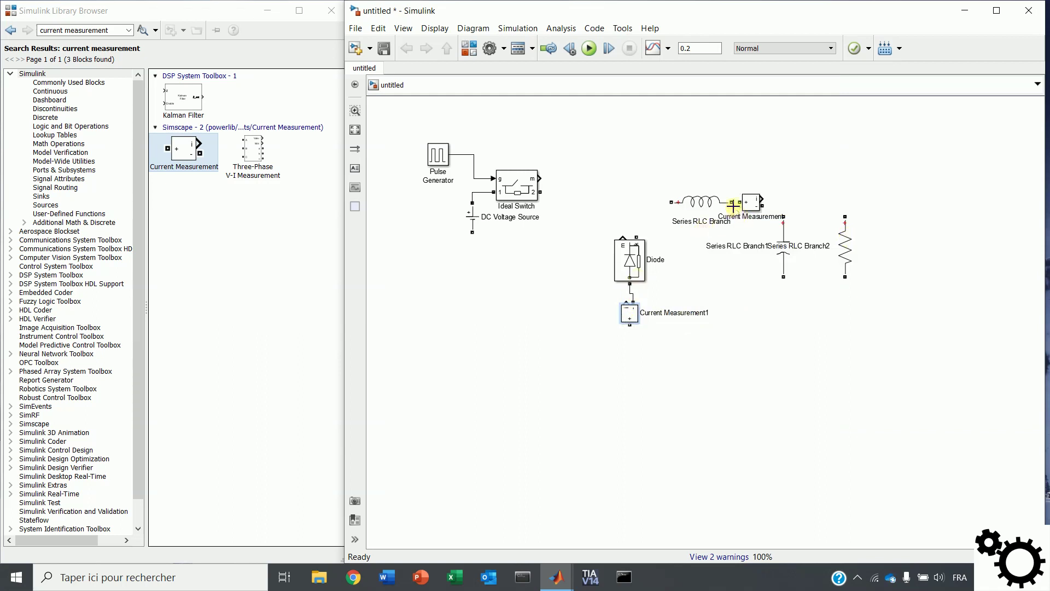
left_click(53, 30)
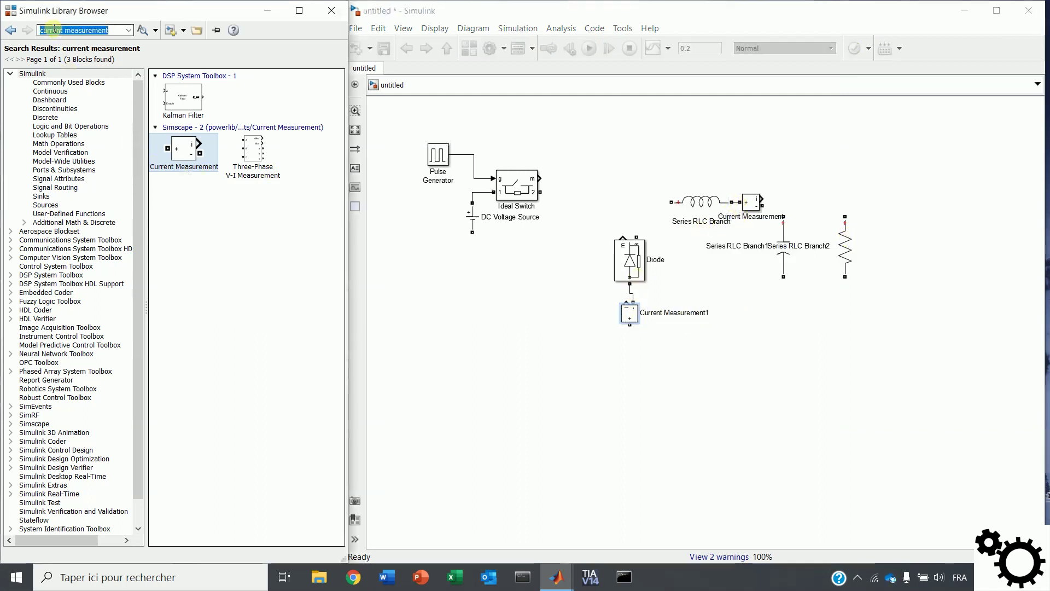
left_click(53, 30)
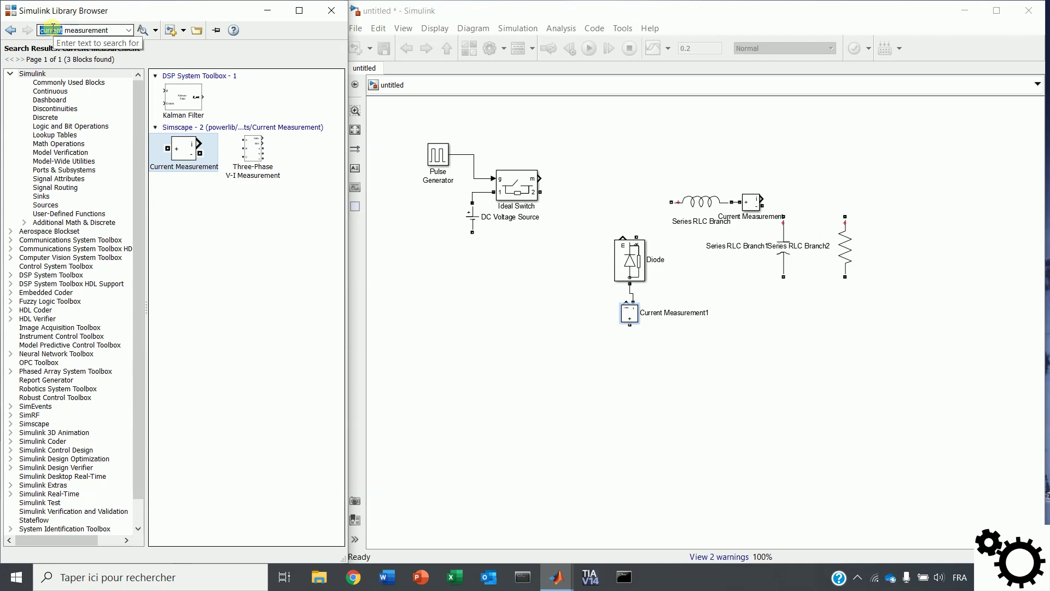
Step: Add a Voltage Measurement block right of the resistor and a Scope block
type("voltage")
key("Return")
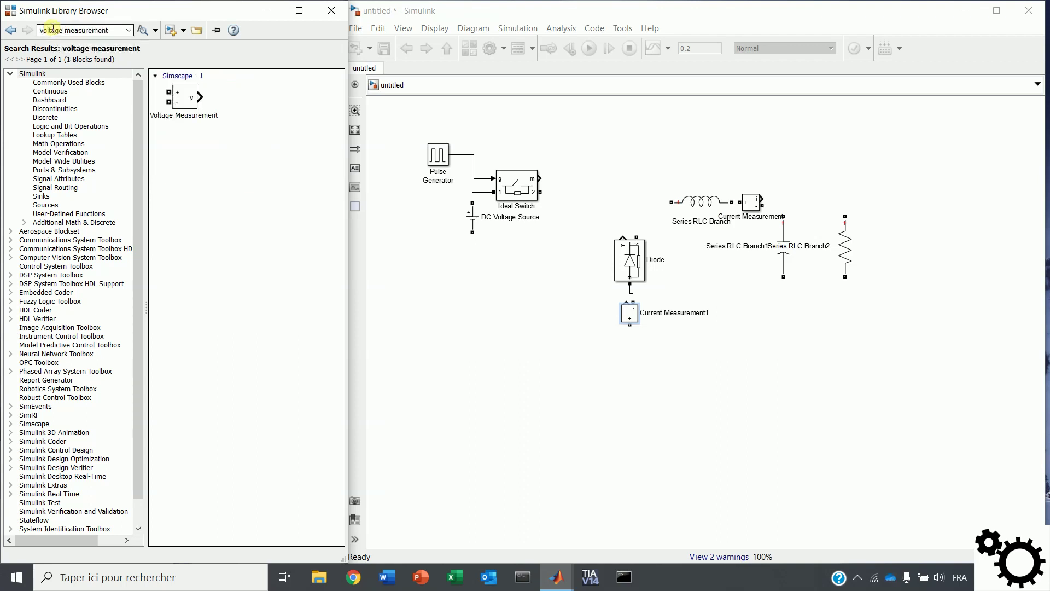
left_click_drag(185, 100, 920, 255)
left_click(111, 30)
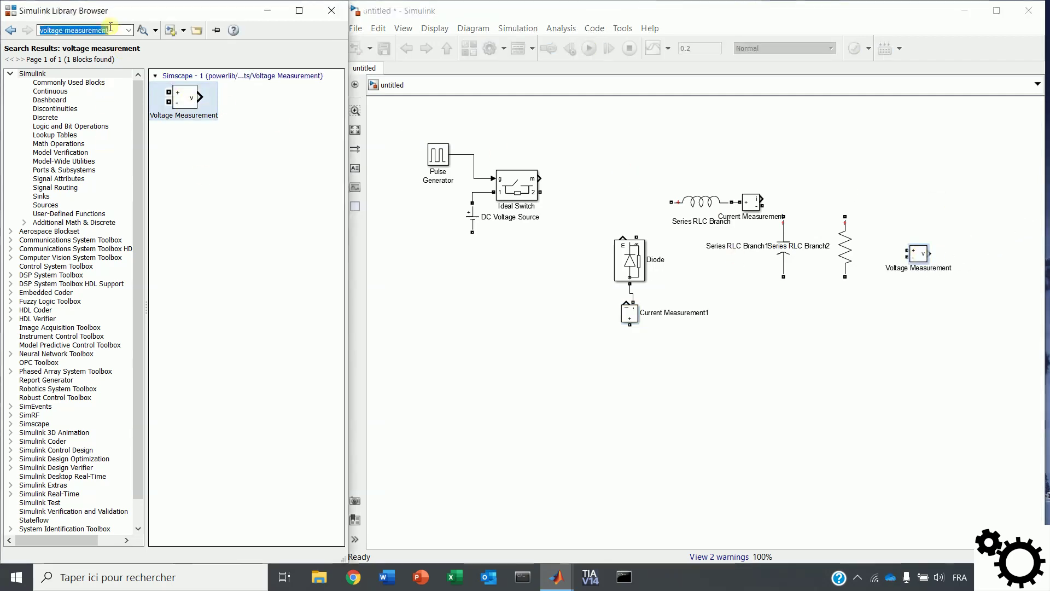
type("scope")
key("Return")
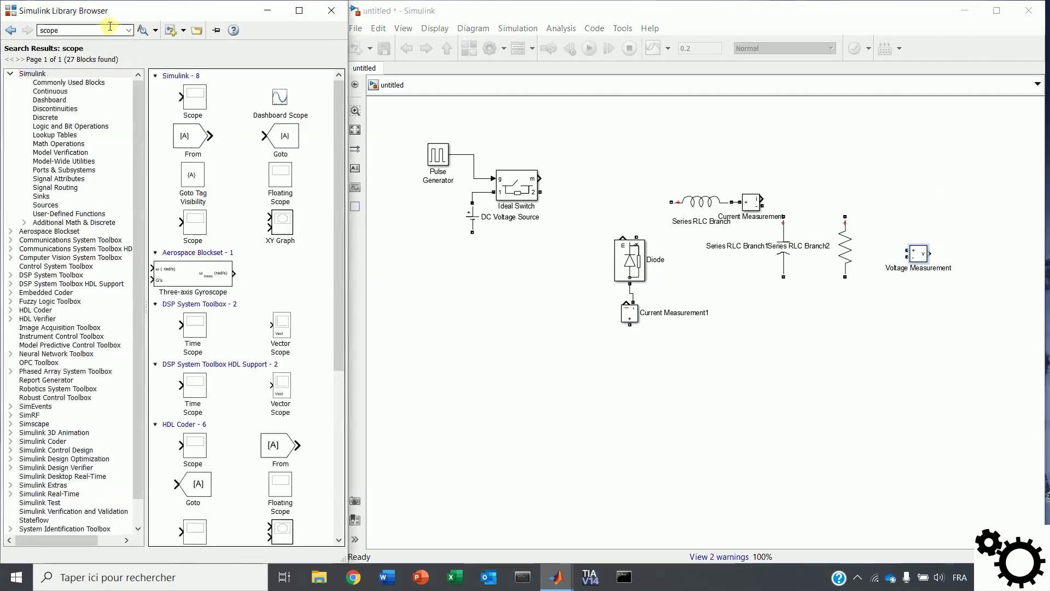
left_click_drag(191, 98, 995, 181)
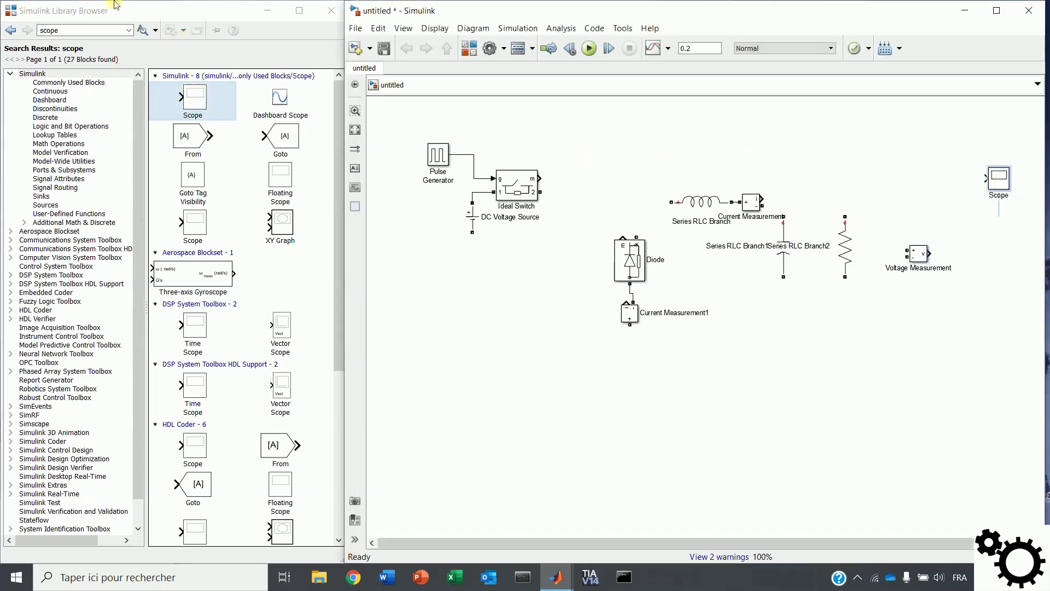
Step: Place the powergui block at the diagram's top-left
left_click(76, 32)
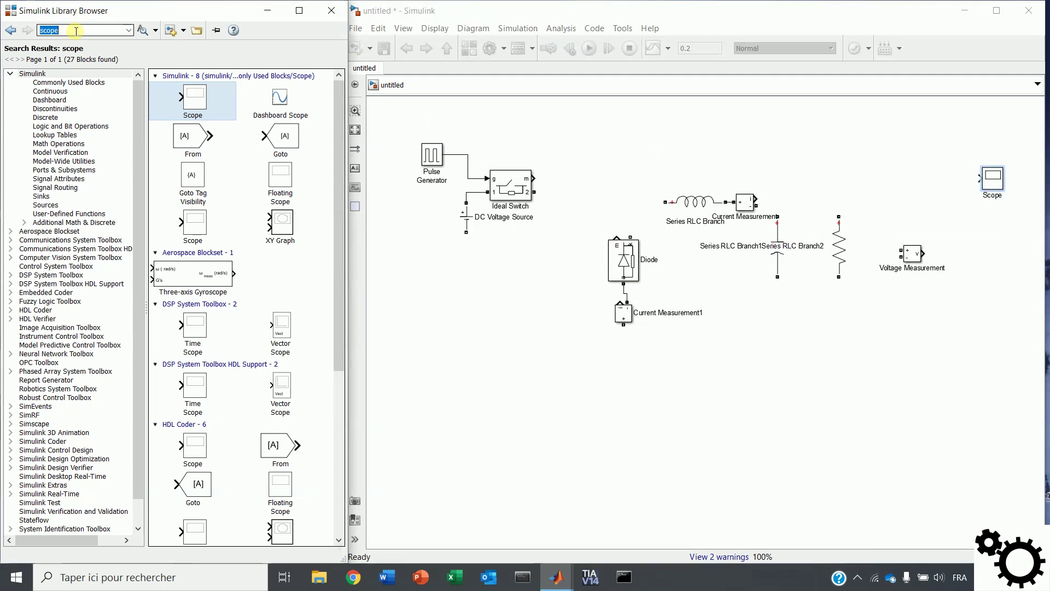
type("powergui")
key("Return")
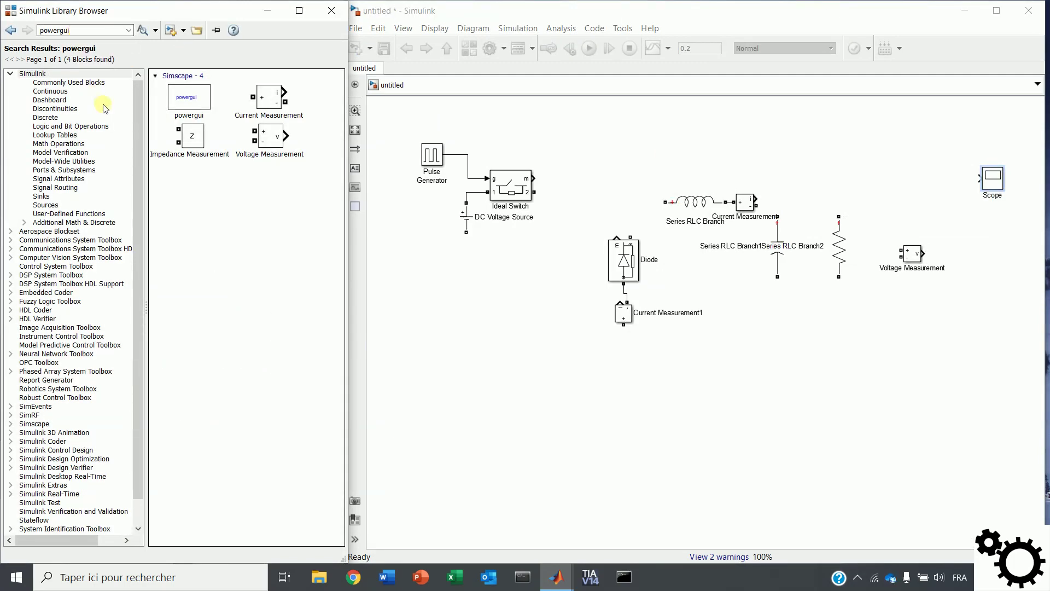
left_click_drag(188, 98, 407, 120)
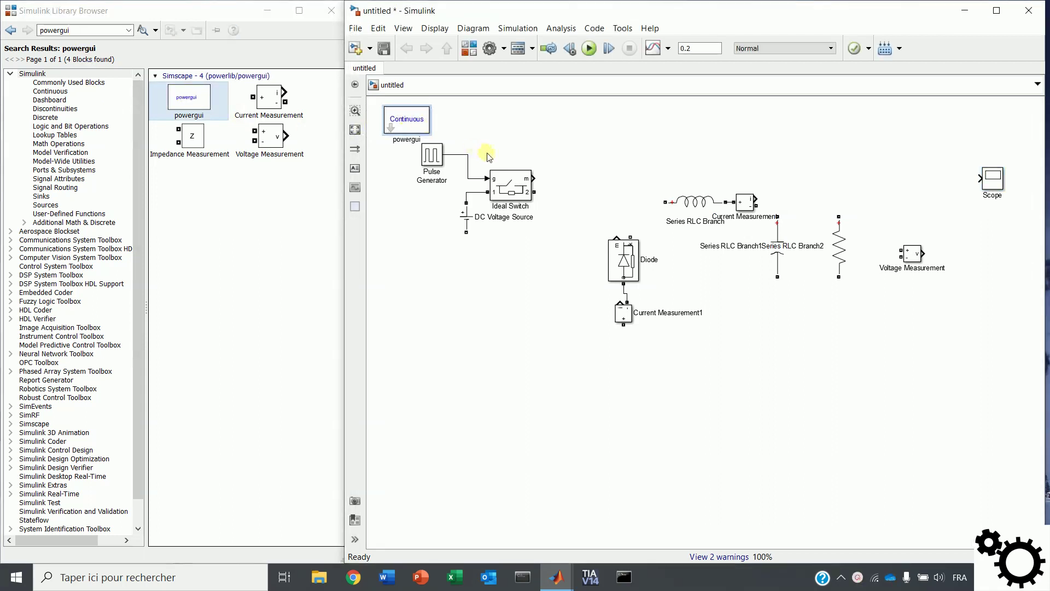
left_click(531, 197)
Step: Wire switch to inductor, sensor to capacitor, and resistor back to the DC source return line
left_click_drag(531, 194, 666, 202)
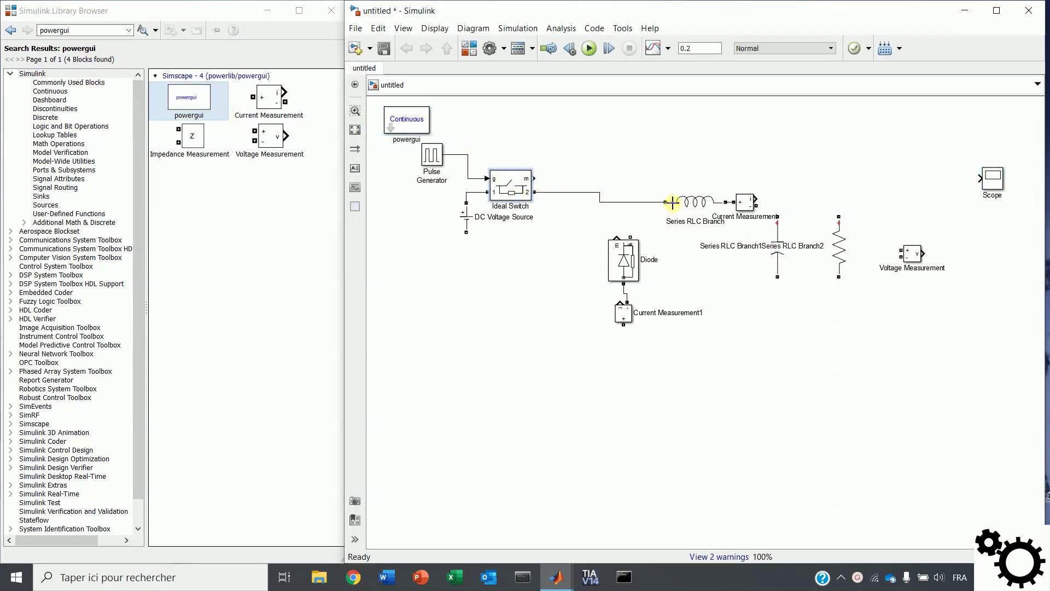
mouse_move(769, 208)
left_mouse_down()
mouse_move(777, 216)
mouse_move(777, 205)
left_mouse_up()
left_click(831, 274)
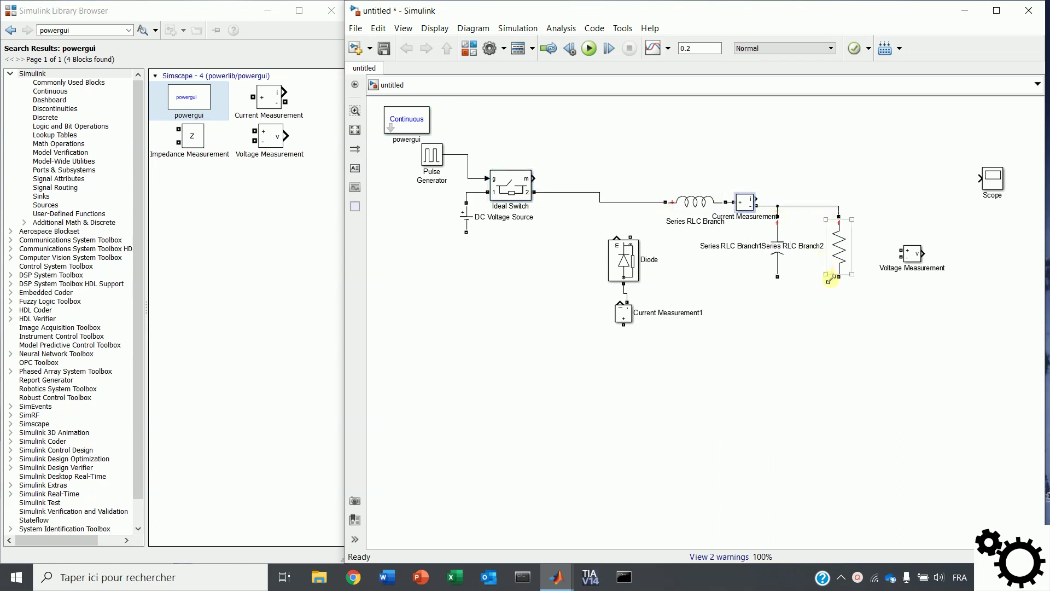
left_click_drag(834, 278, 471, 234)
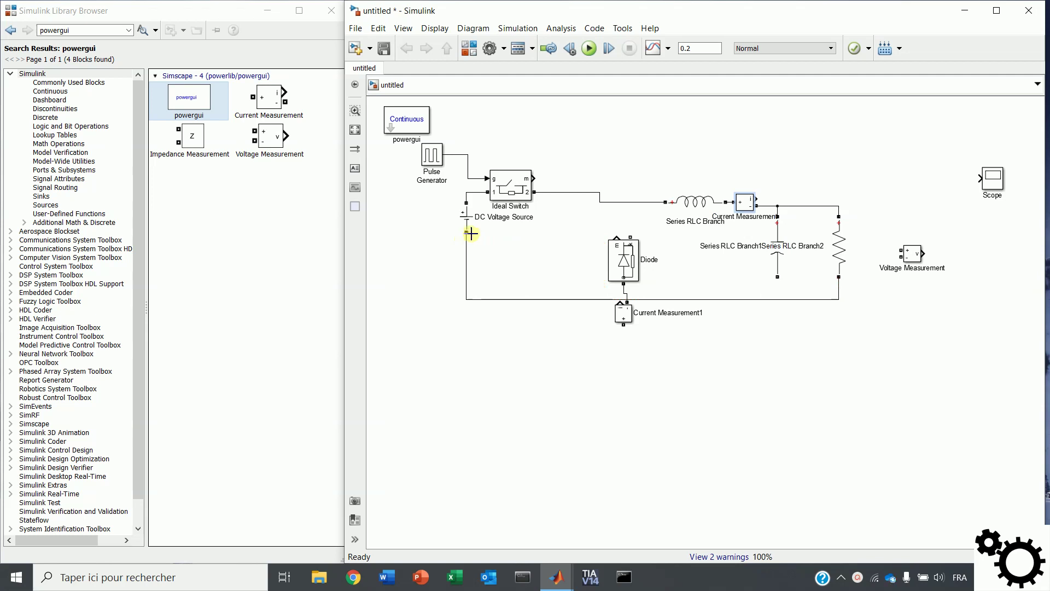
left_click_drag(569, 300, 591, 363)
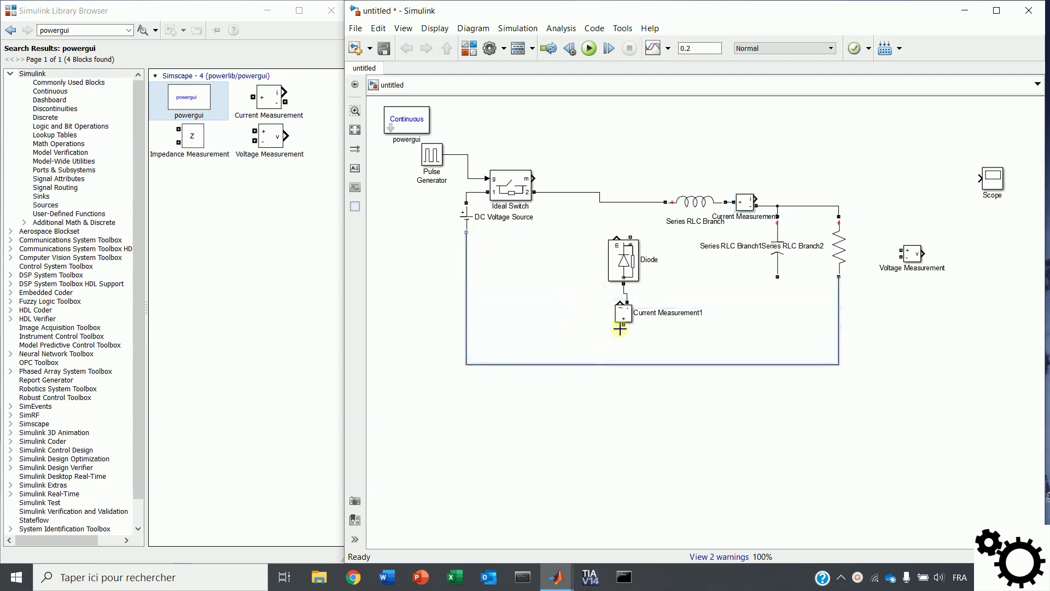
left_click_drag(620, 329, 623, 364)
Step: Connect the diode and capacitor to the rails and Voltage Measurement across the resistor
left_click_drag(631, 237, 632, 203)
left_click_drag(778, 277, 778, 363)
left_click_drag(900, 250, 840, 208)
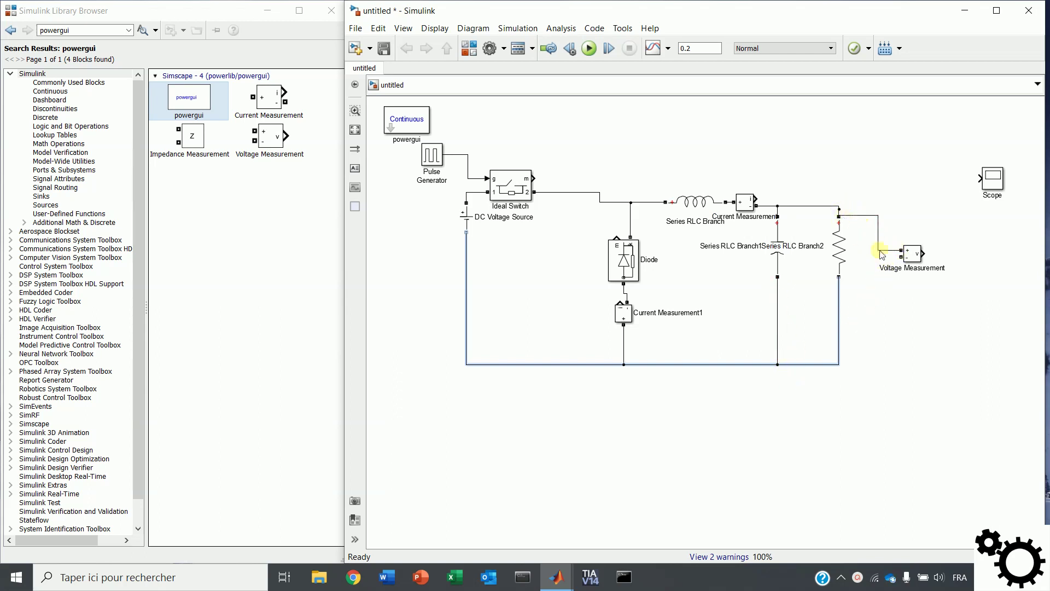
left_click_drag(901, 256, 839, 321)
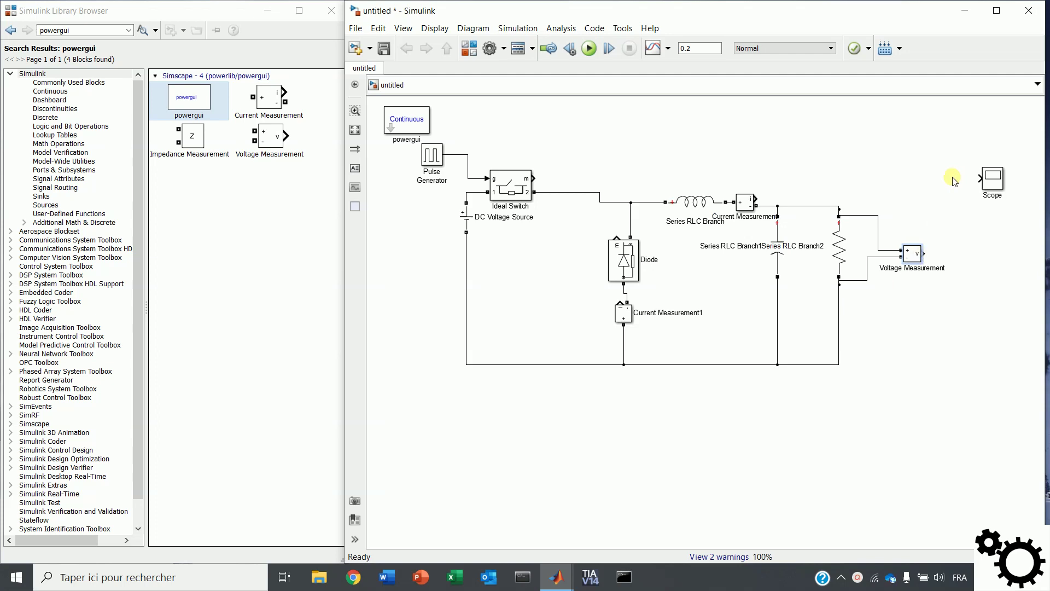
Step: Set the Scope to 4 input ports and wire the Pulse Generator to its first input
left_click(998, 183)
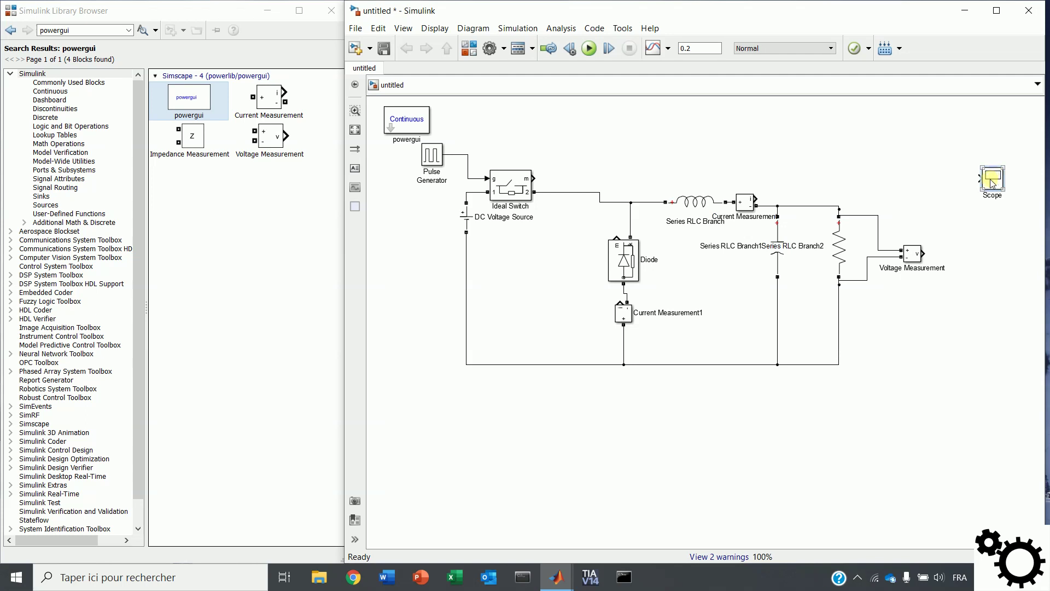
right_click(994, 183)
mouse_move(869, 413)
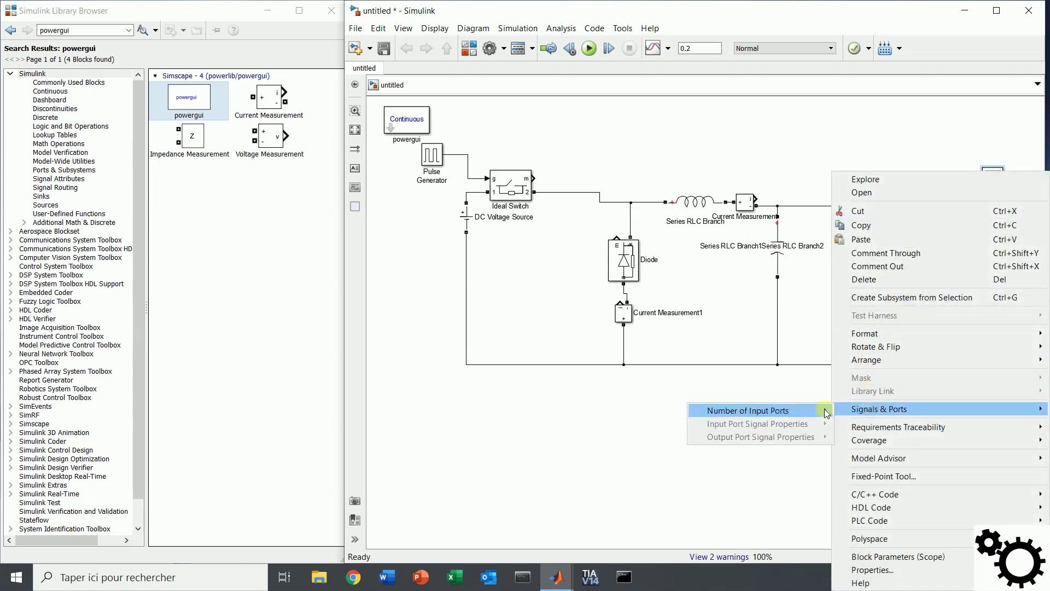
mouse_move(828, 410)
left_click(865, 450)
double_click(504, 281)
type("4")
key("Return")
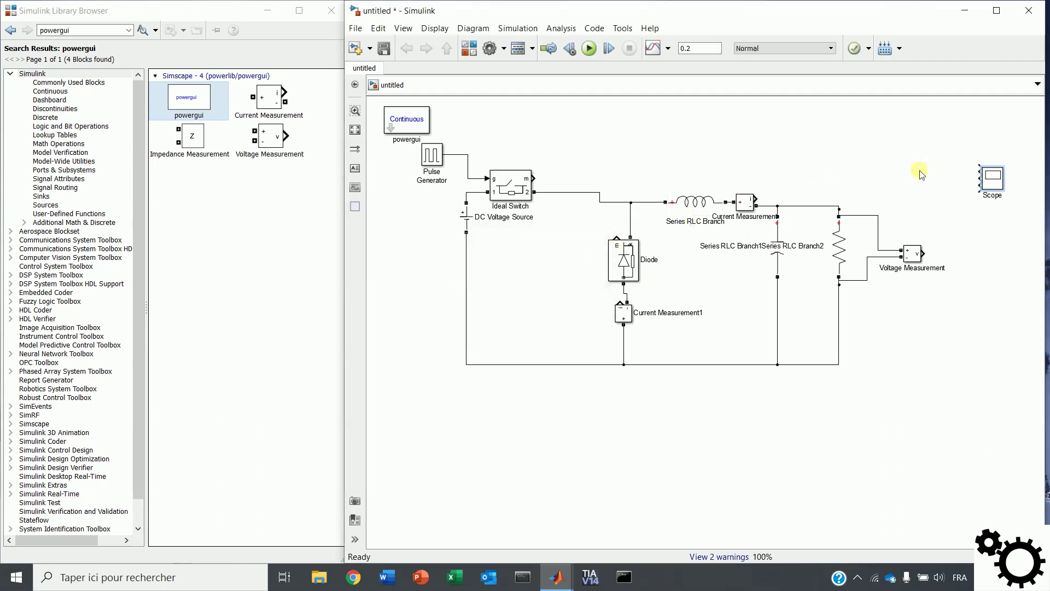
mouse_move(978, 167)
left_mouse_down()
mouse_move(541, 94)
mouse_move(445, 178)
mouse_move(453, 190)
left_mouse_up()
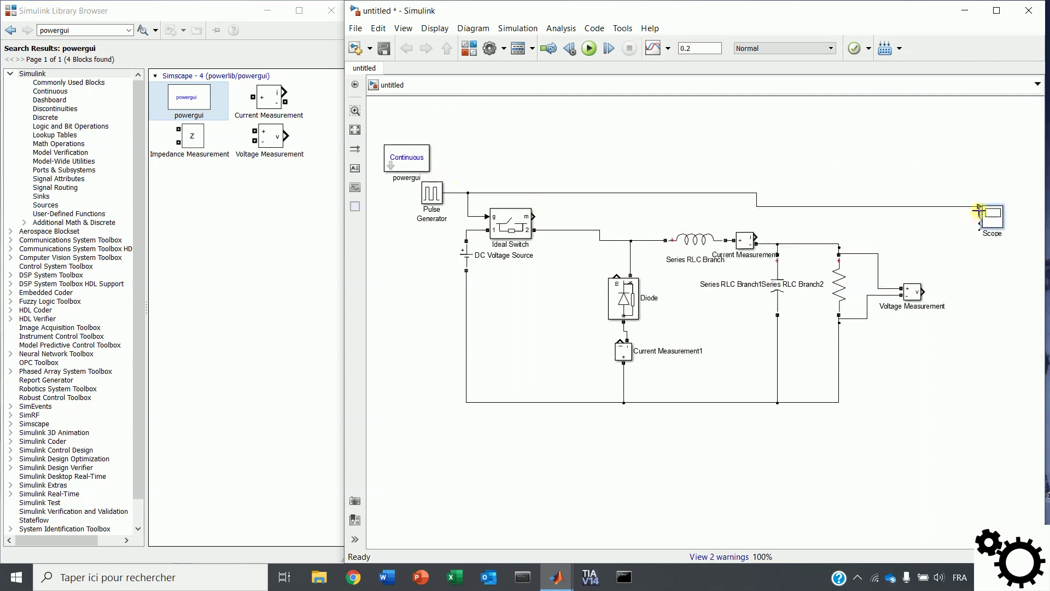
Step: Wire Current Measurement, Current Measurement1 and Voltage Measurement outputs to the remaining Scope inputs
left_click_drag(978, 212, 762, 241)
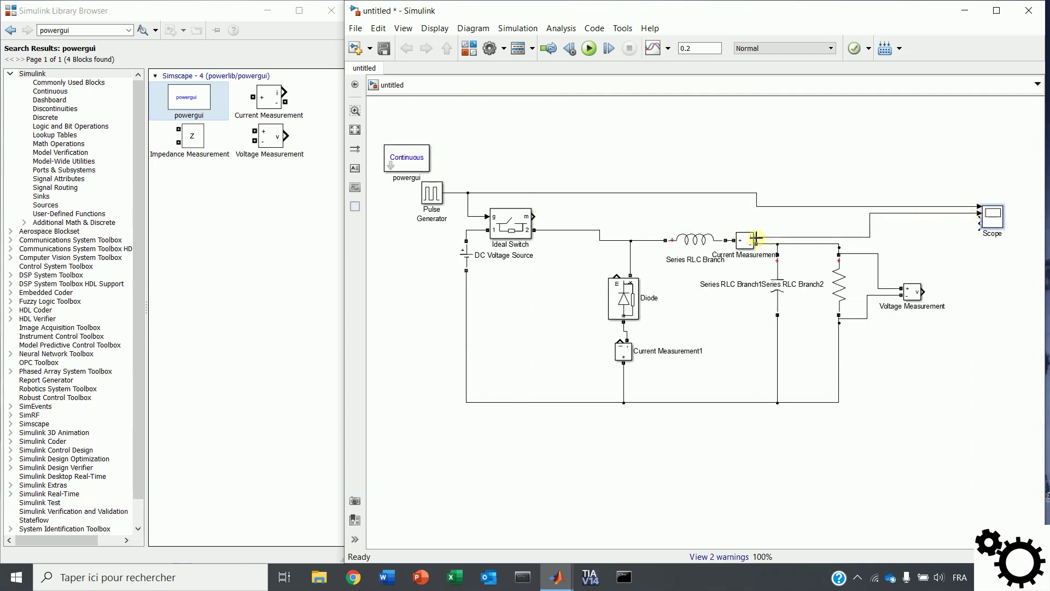
left_click_drag(978, 220, 621, 336)
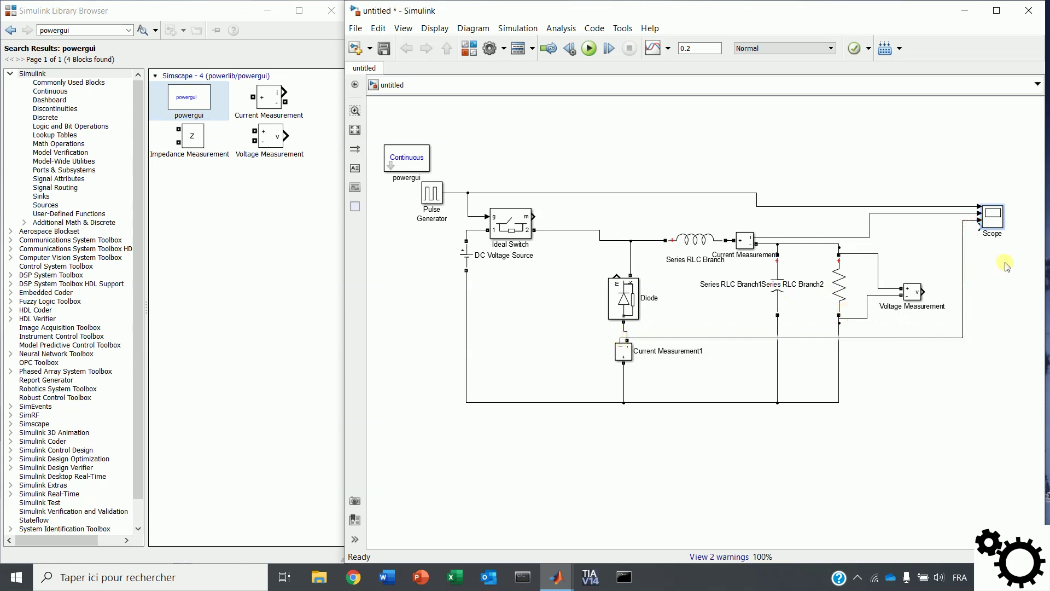
left_click_drag(983, 229, 927, 293)
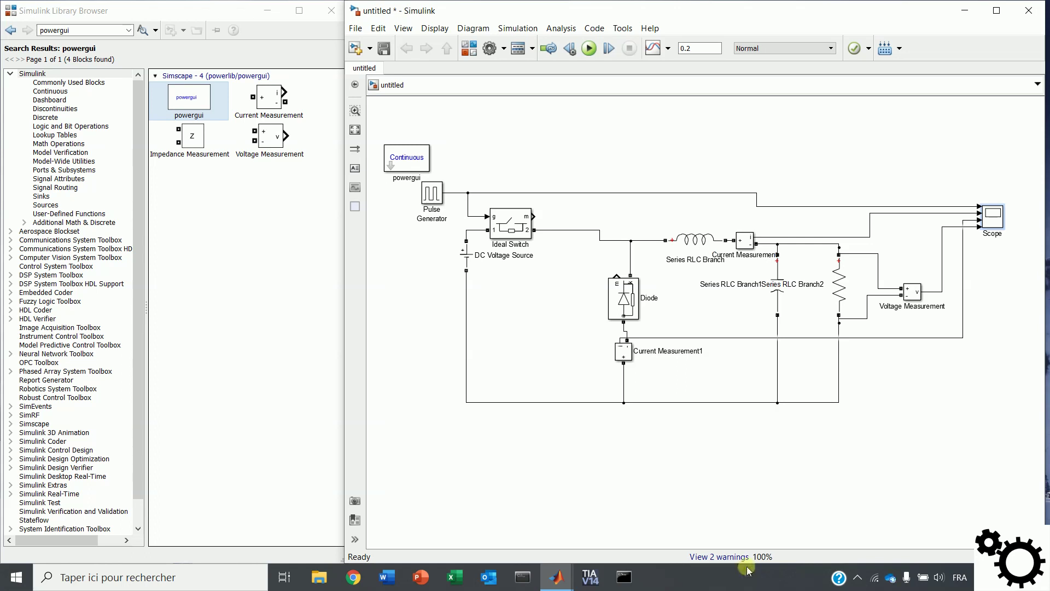
Step: Check the inductor branch parameters and close them unchanged
left_click(691, 239)
double_click(692, 240)
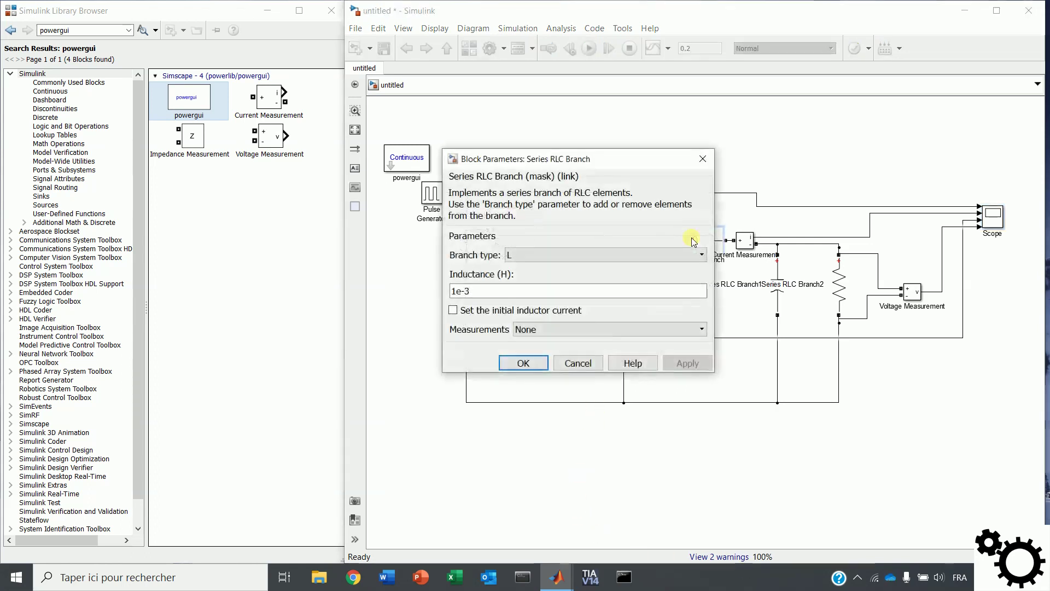
left_click(520, 365)
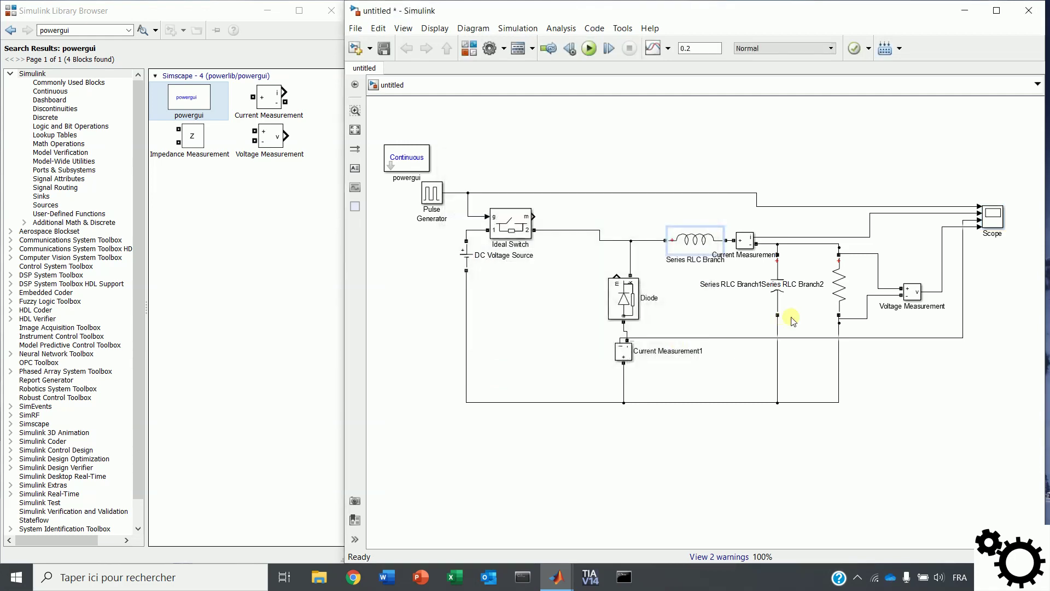
Step: Set the capacitor branch capacitance to 10e-6 F and run the simulation
double_click(779, 291)
left_click(552, 335)
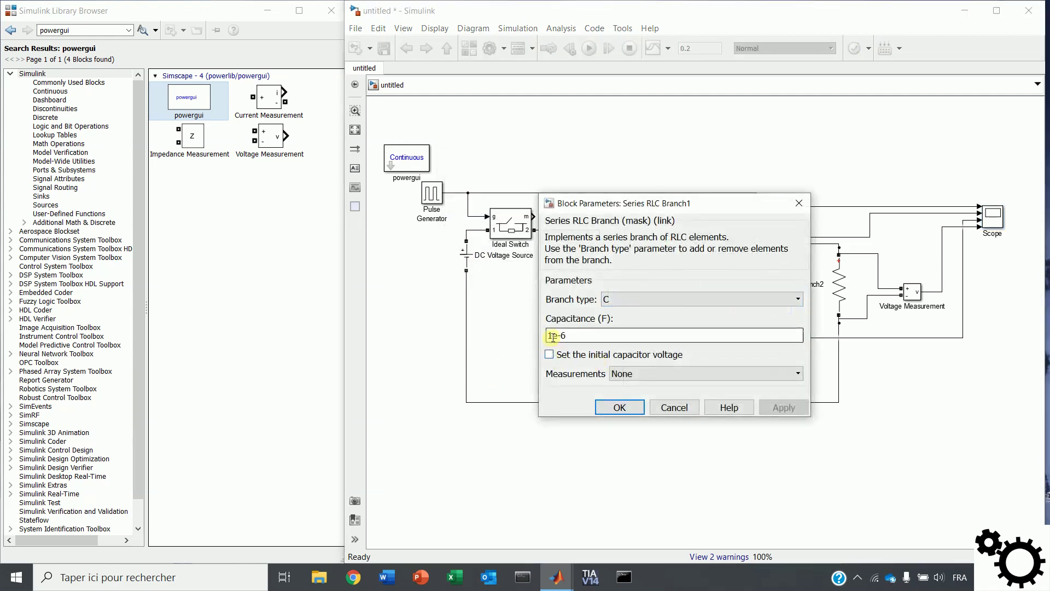
type("0")
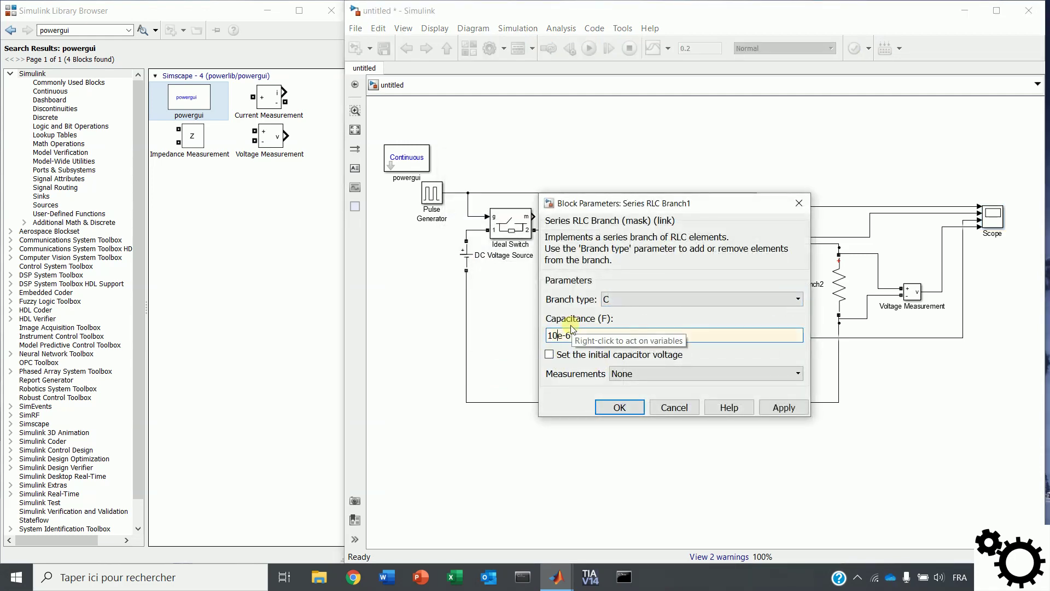
left_click(619, 406)
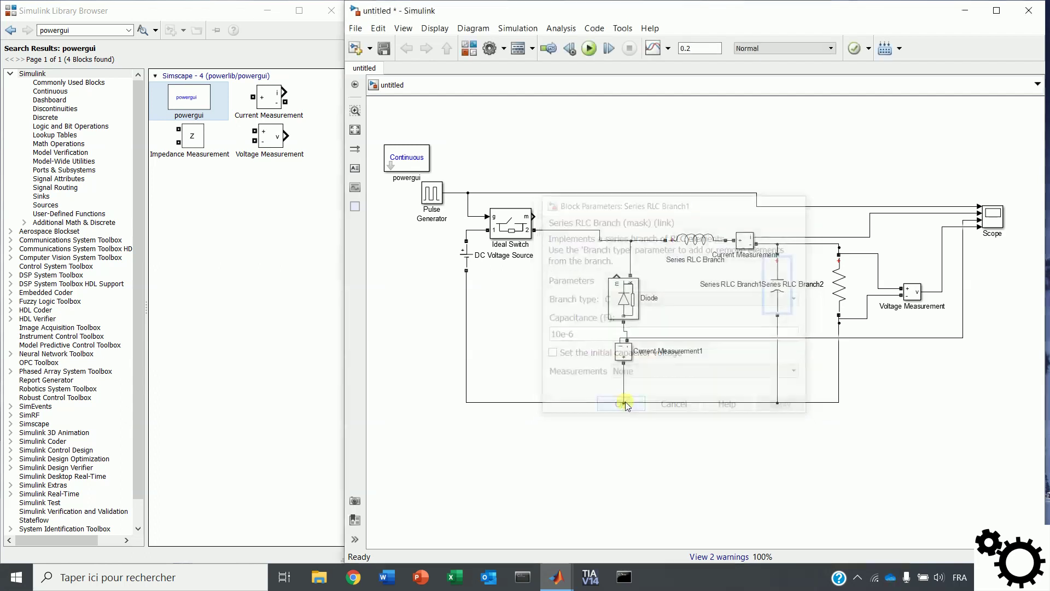
left_click(589, 49)
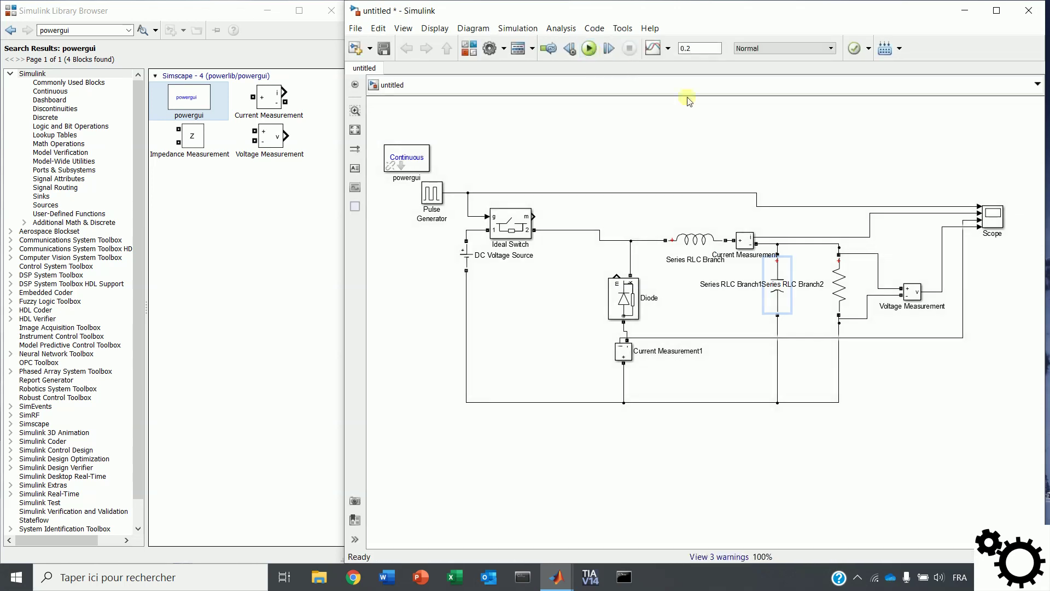
Step: Open the Scope full screen and switch it to a 4x1 stacked layout
double_click(994, 224)
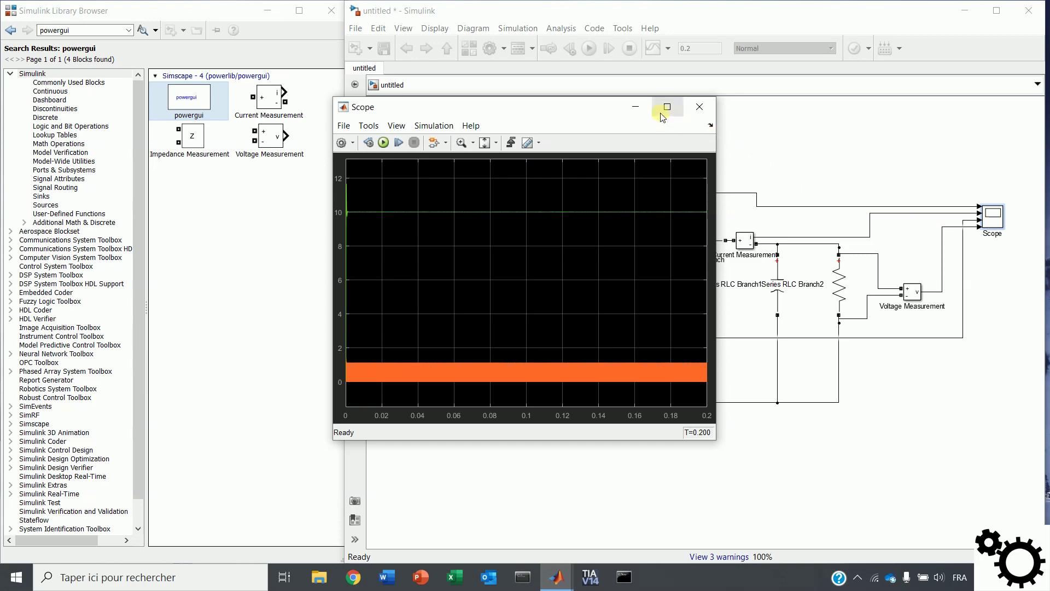
left_click(666, 107)
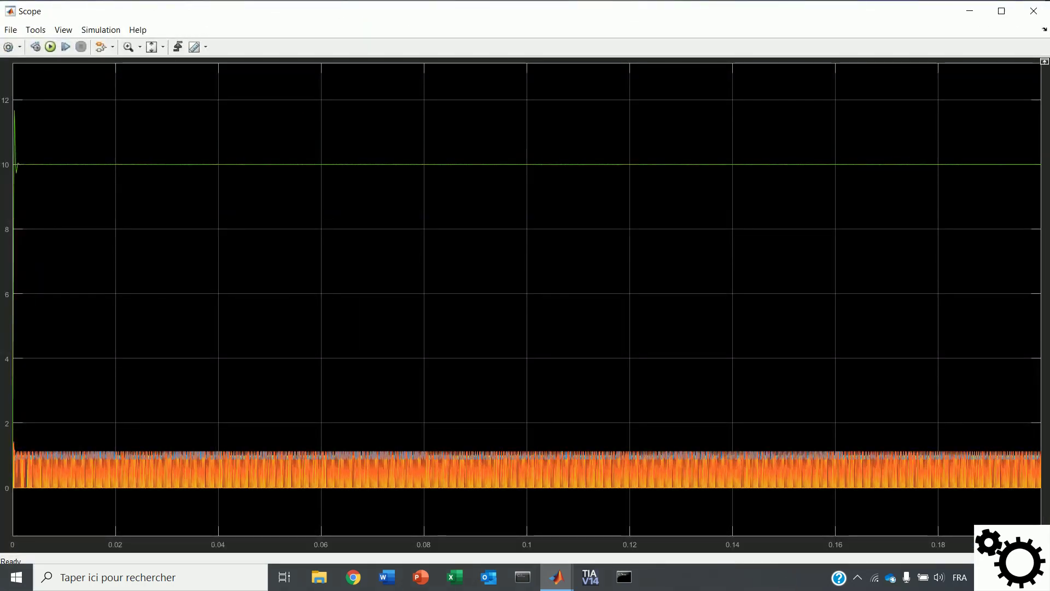
left_click(56, 35)
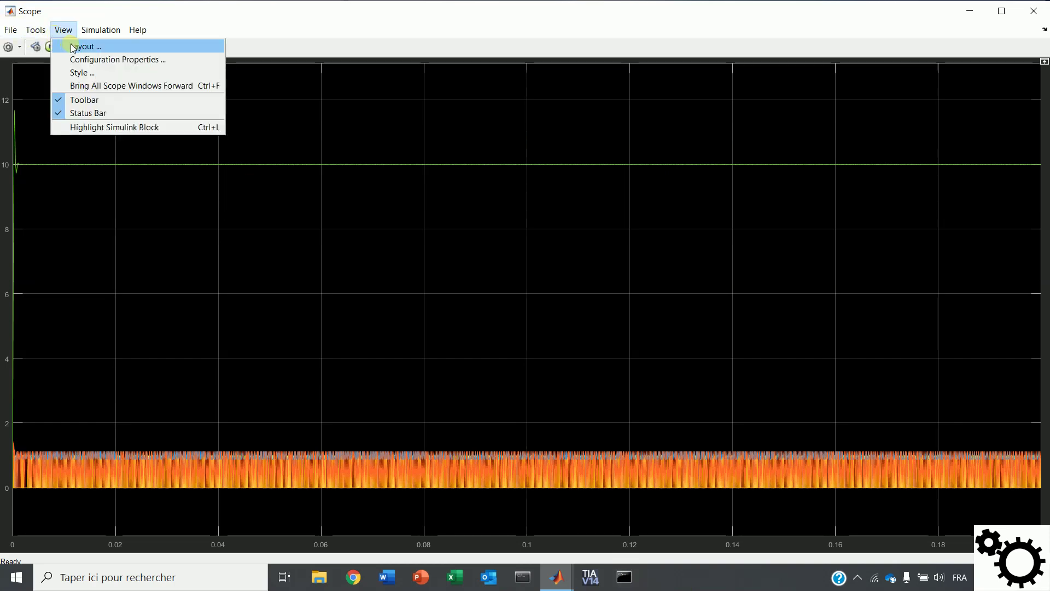
left_click(71, 46)
left_click(81, 104)
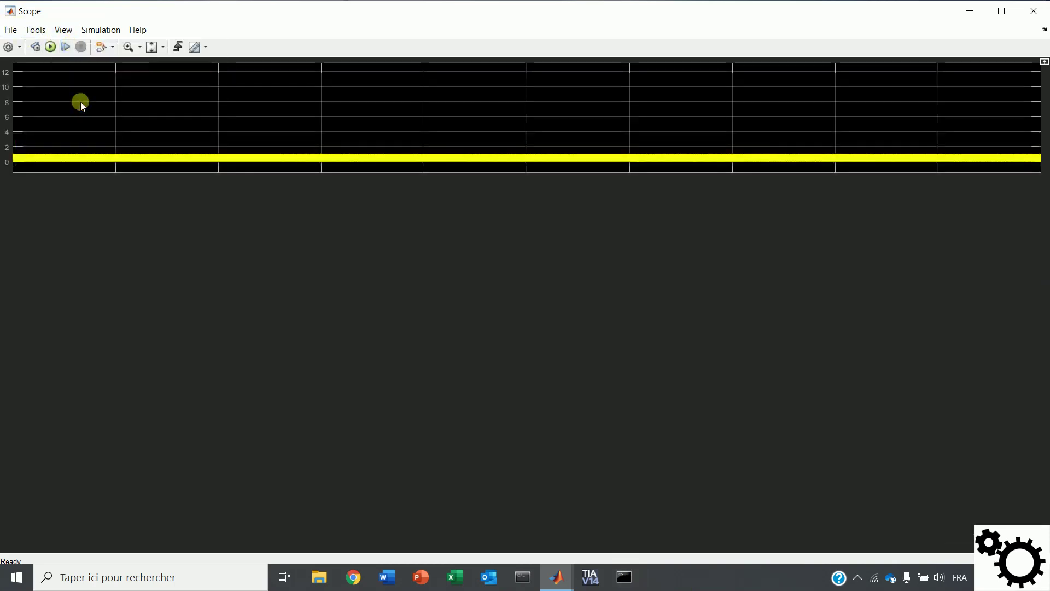
Step: Scale each plot's Y-axis limits to its data and select Zoom X
left_click(162, 50)
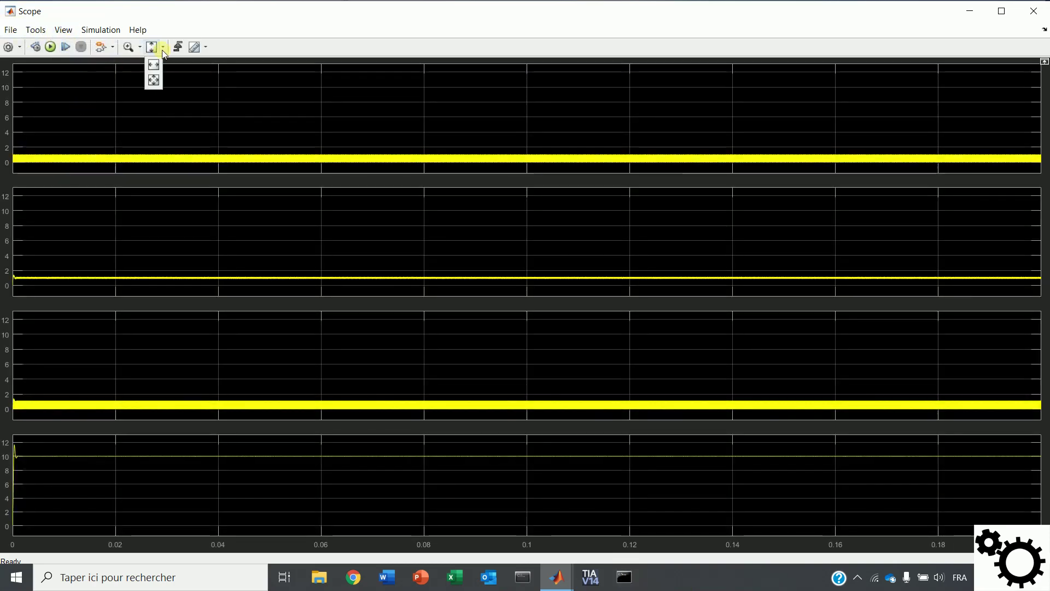
left_click(153, 77)
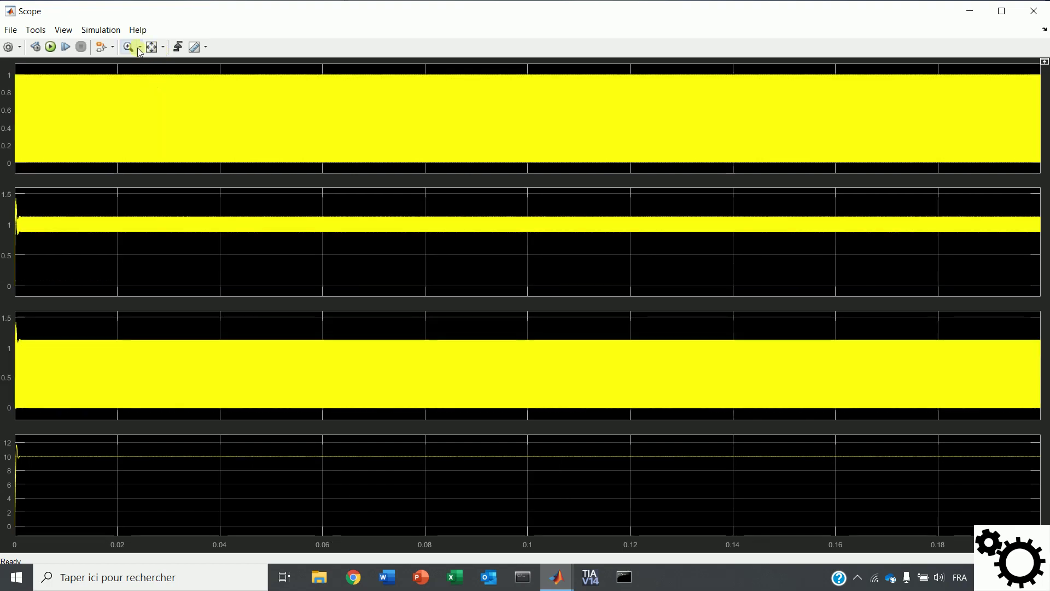
left_click(140, 49)
left_click(132, 82)
Step: Zoom the time axis to about 0.0255–0.028 s, then close the Scope
left_click_drag(146, 116, 232, 123)
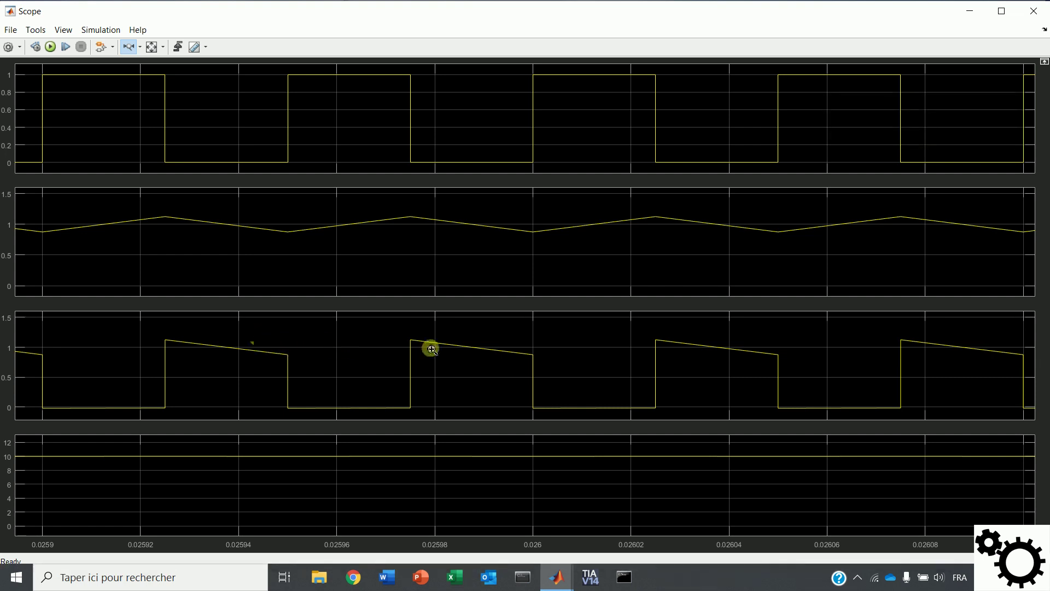
left_click(1040, 15)
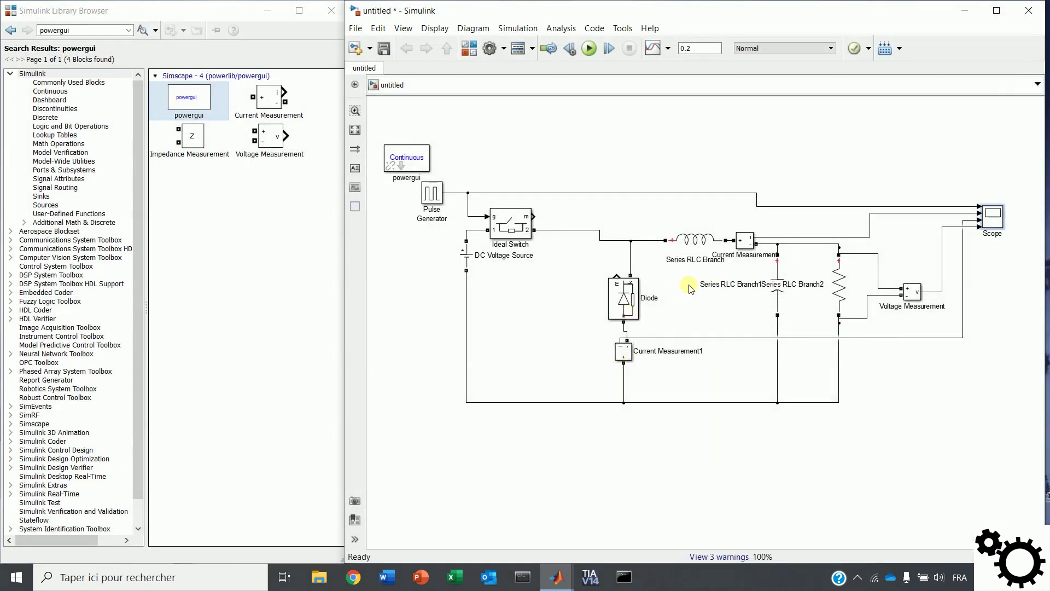
Step: Change the capacitance exponent from 10e-6 to 10e-3 and rerun the simulation
double_click(777, 288)
double_click(580, 335)
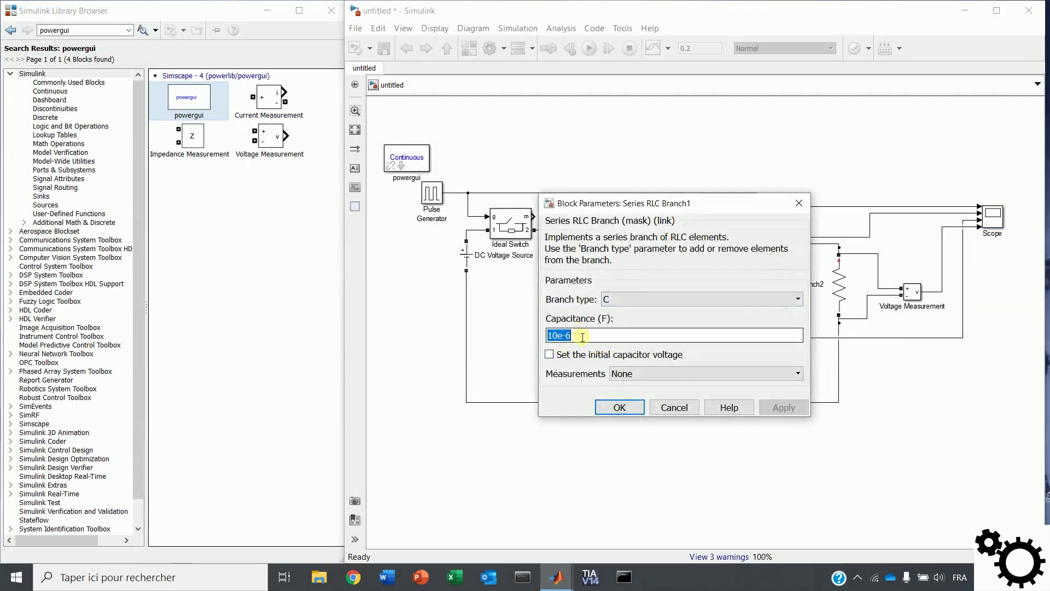
left_click(581, 336)
key("BackSpace")
type("3")
left_click(620, 407)
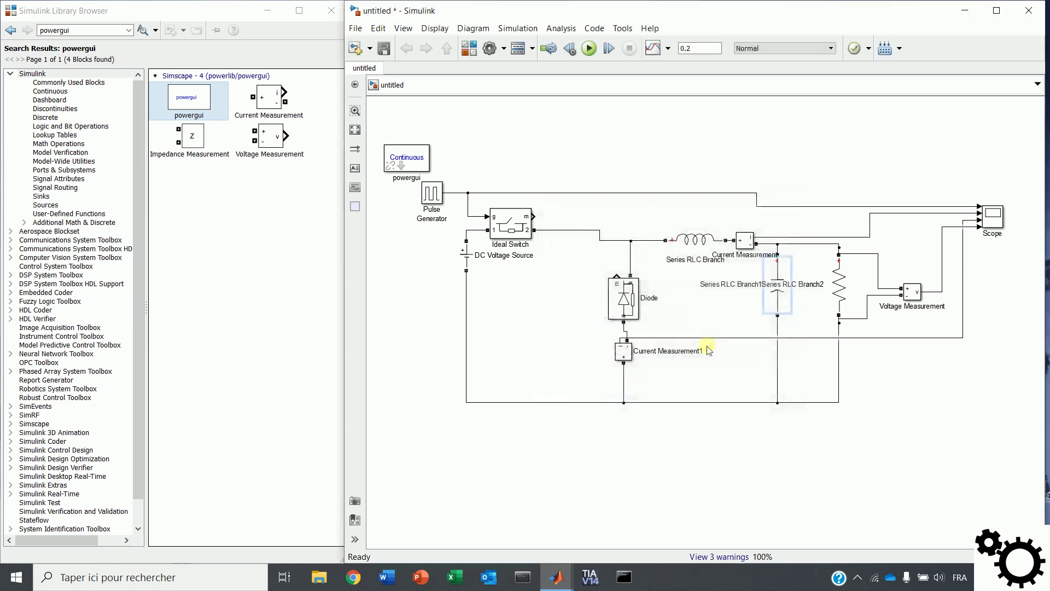
left_click(588, 50)
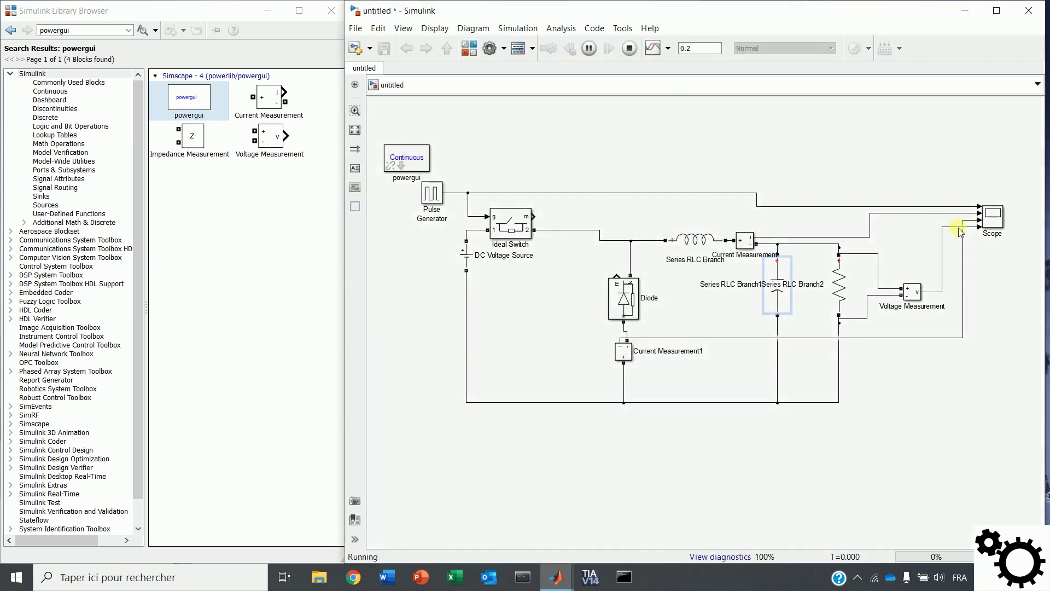
Step: View the Scope zoomed to about 0.04–0.0435 s, then close it
double_click(997, 224)
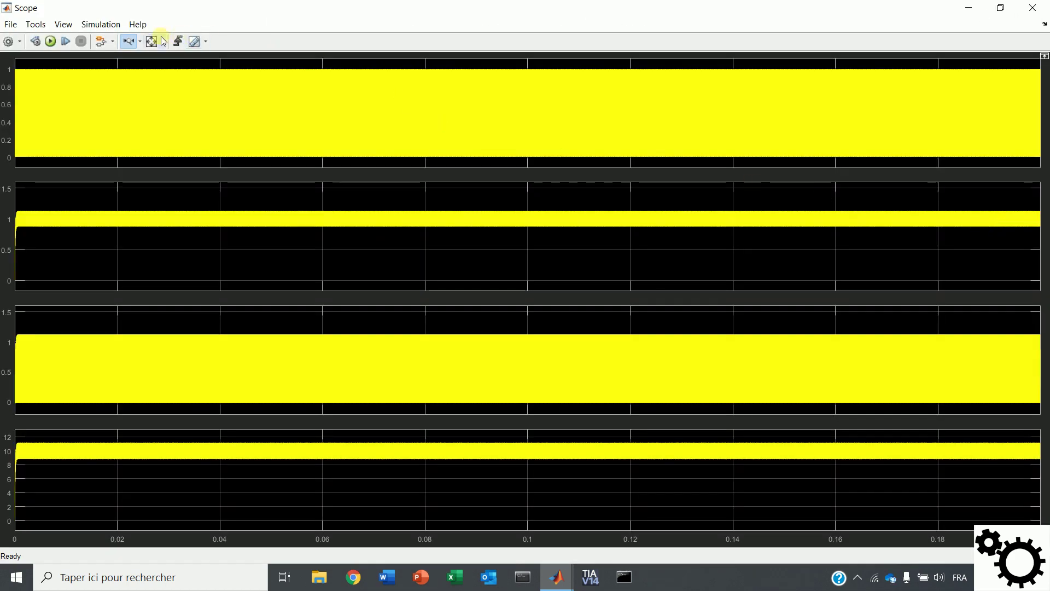
left_click_drag(220, 442, 301, 450)
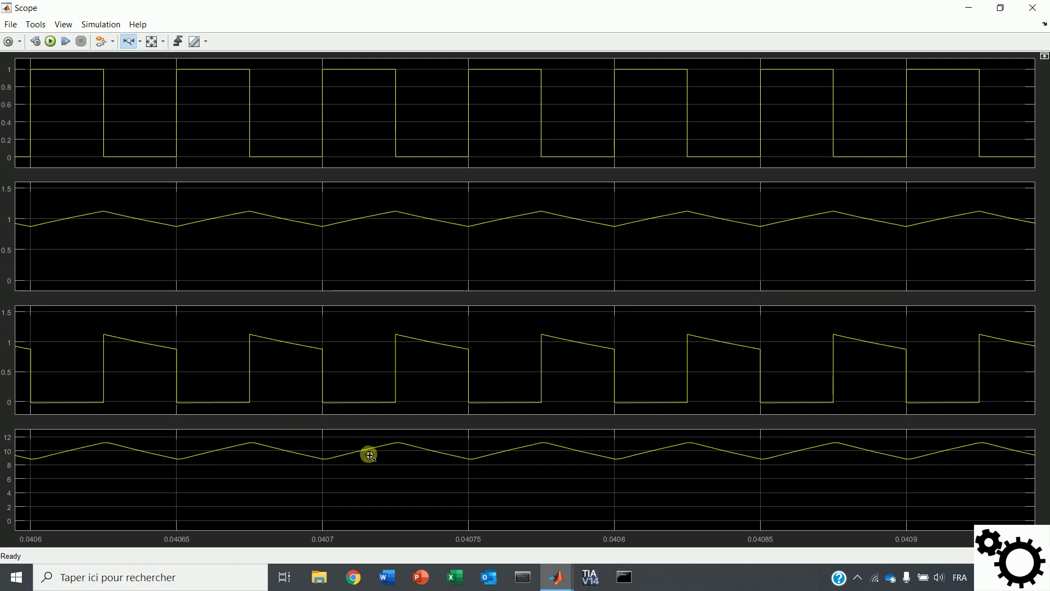
left_click(1032, 7)
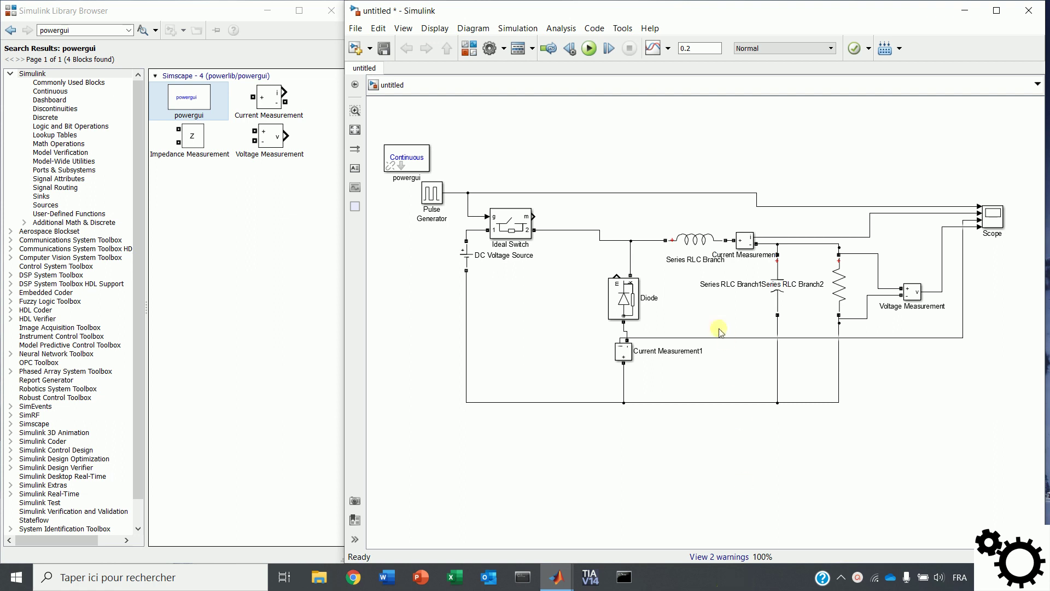
Step: Set the inductor branch's inductance to 10e-6 H
double_click(693, 241)
left_click(494, 287)
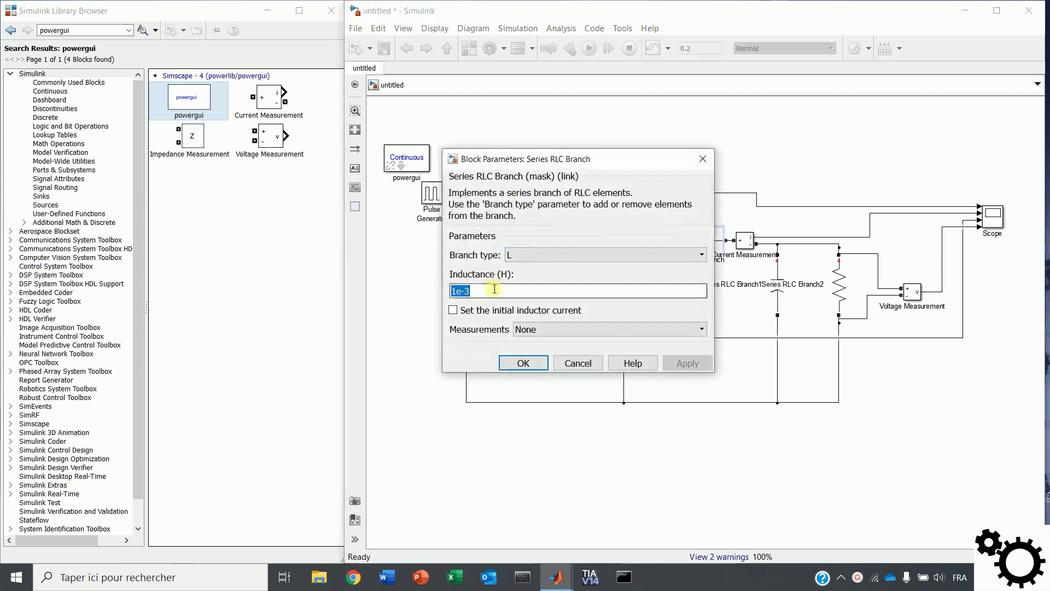
key("Home")
key("Right")
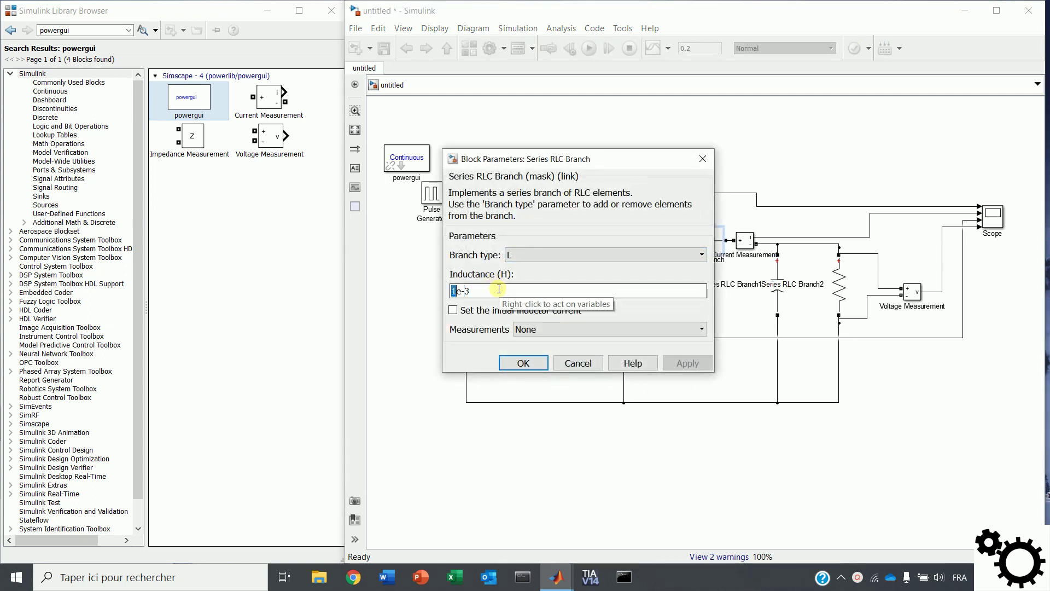
type("0")
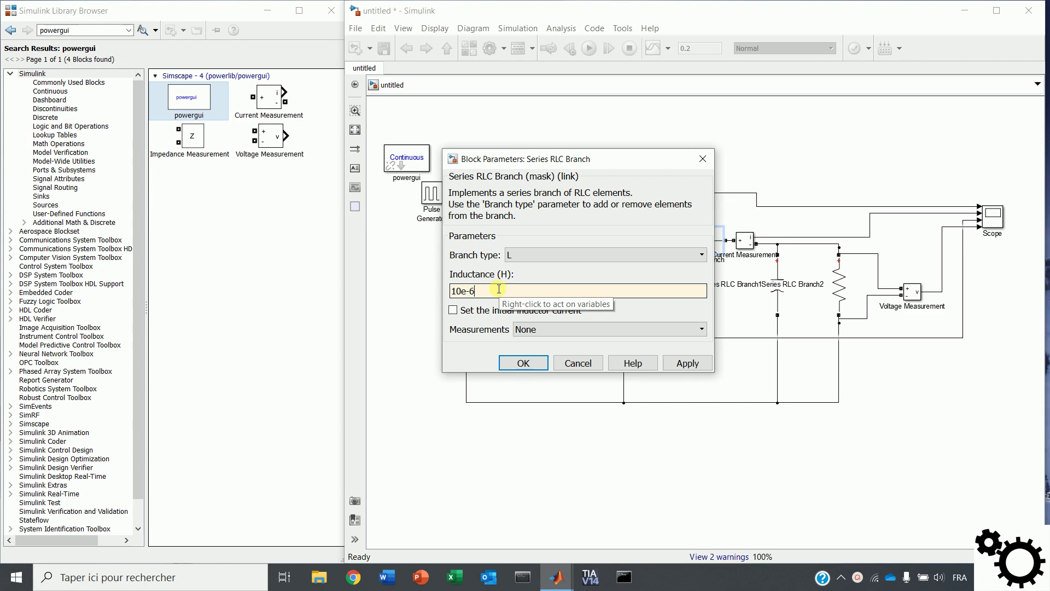
key("Return")
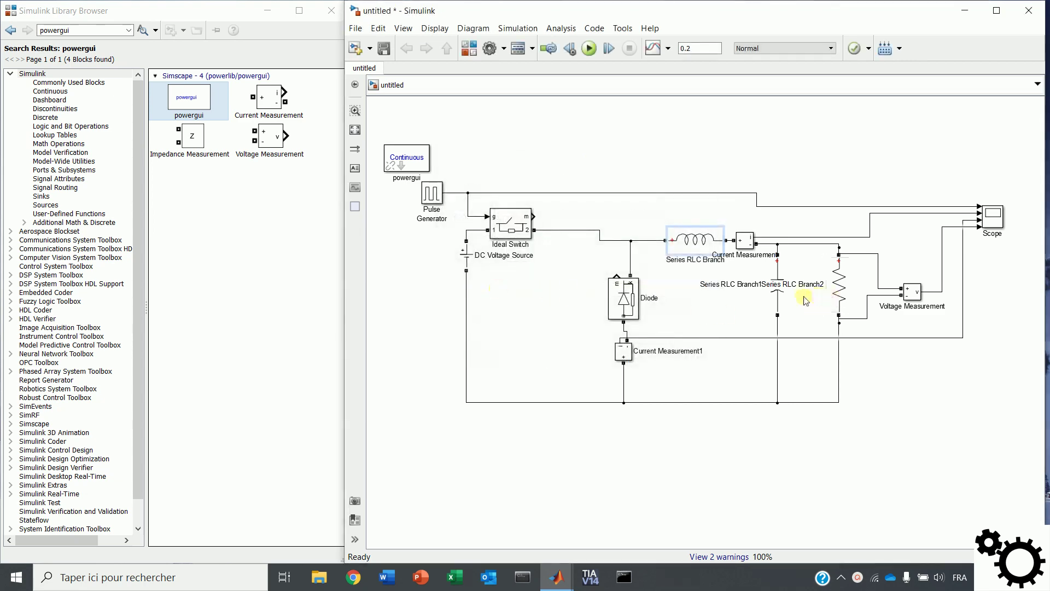
Step: Set the capacitor branch's capacitance to 10e-4 F
double_click(777, 290)
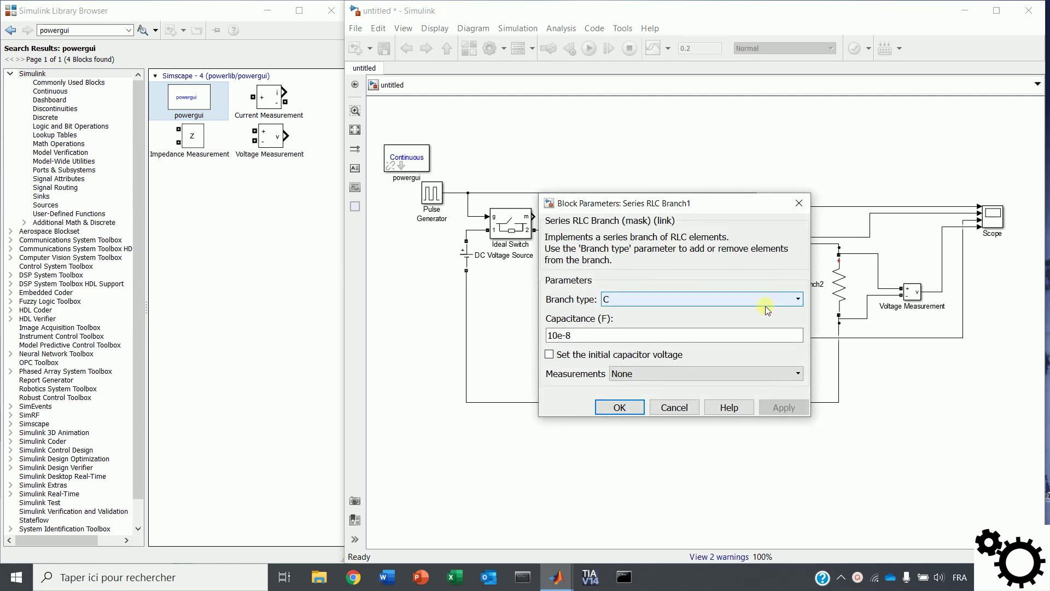
left_click(685, 335)
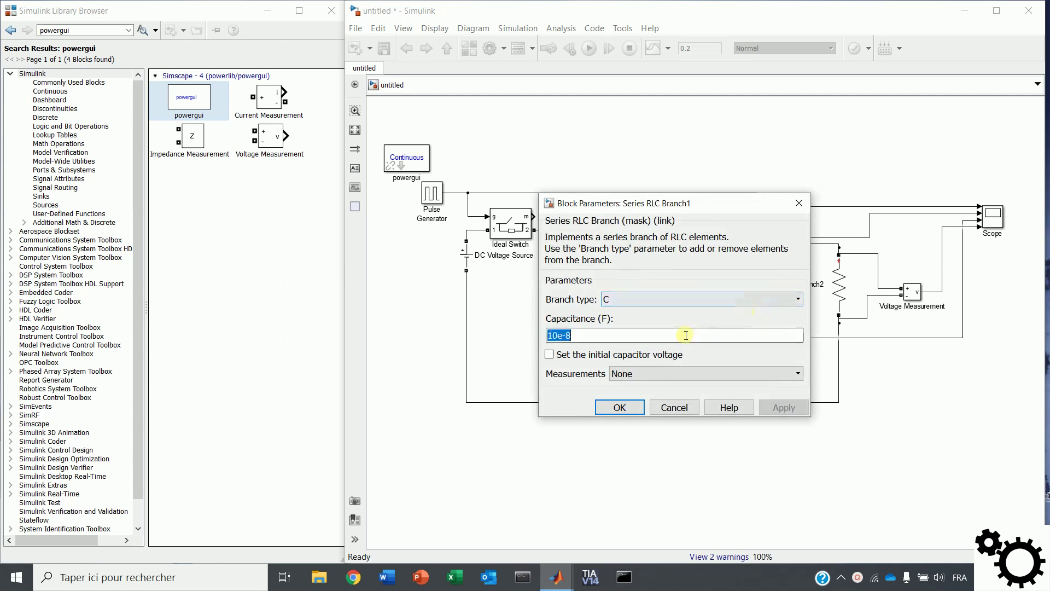
left_click(686, 334)
key("BackSpace")
type("4")
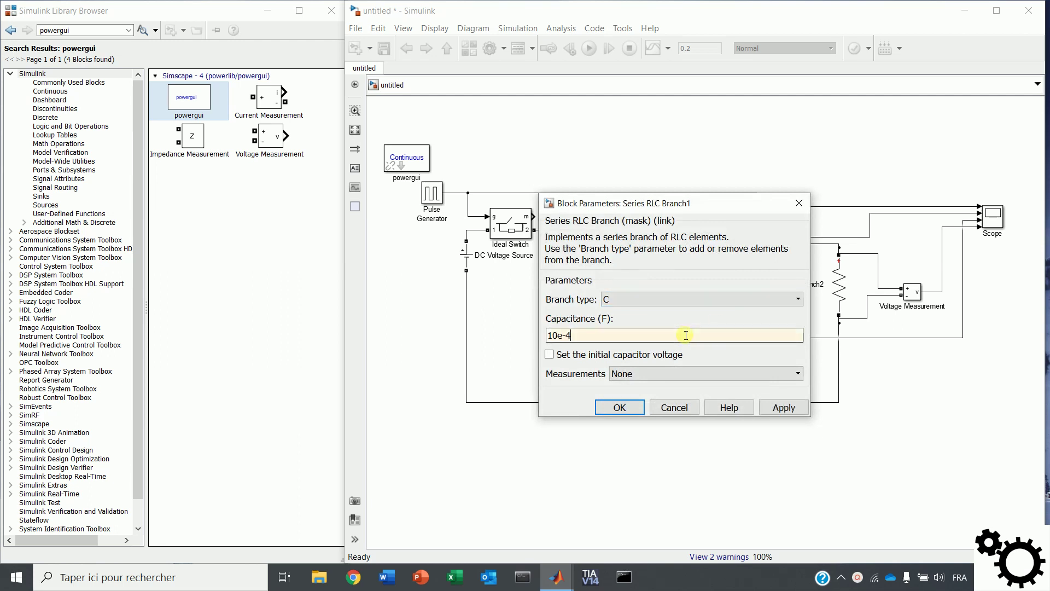
key("Return")
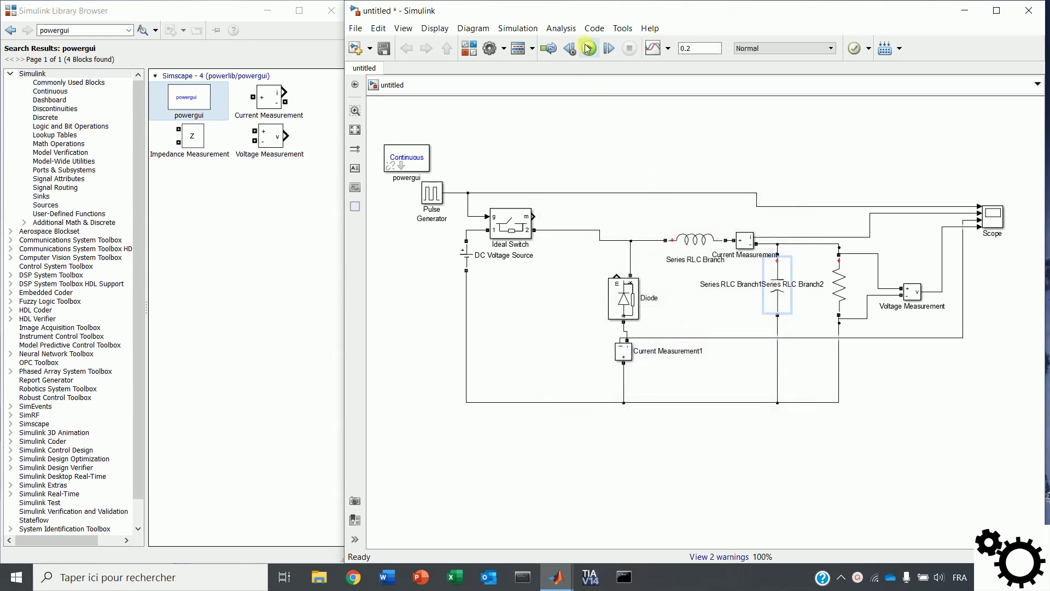
Step: Rerun the simulation, zoom the Scope to about 0.0633–0.0637 s, then close it
left_click(585, 49)
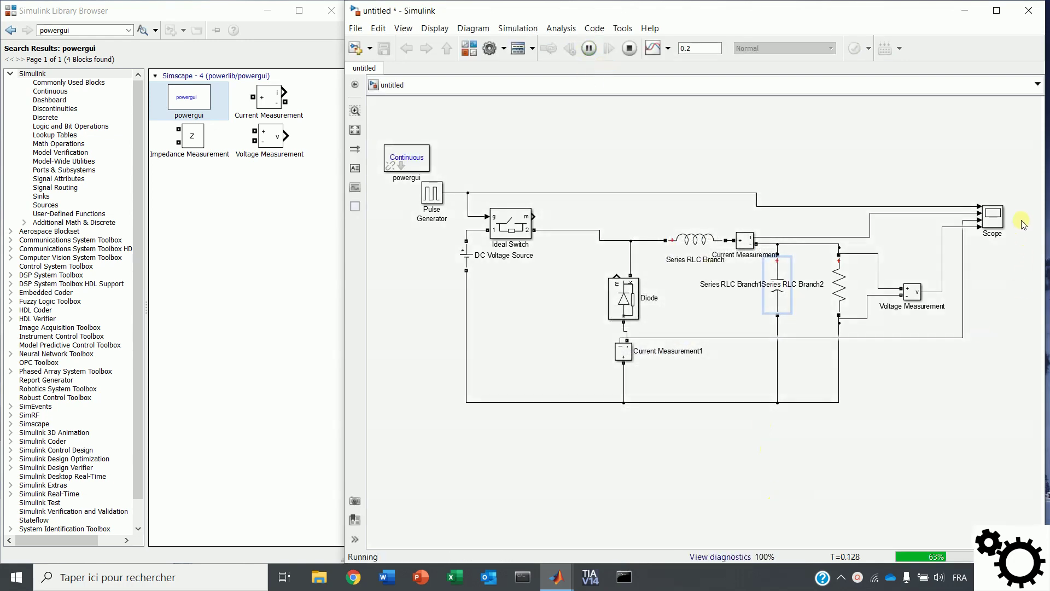
double_click(997, 219)
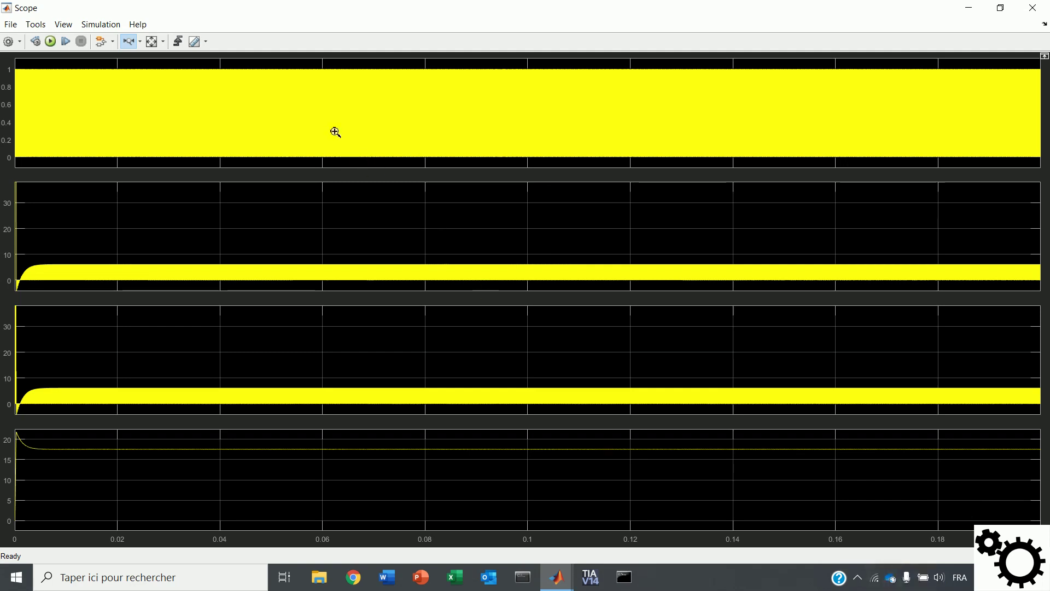
left_click_drag(350, 130, 498, 140)
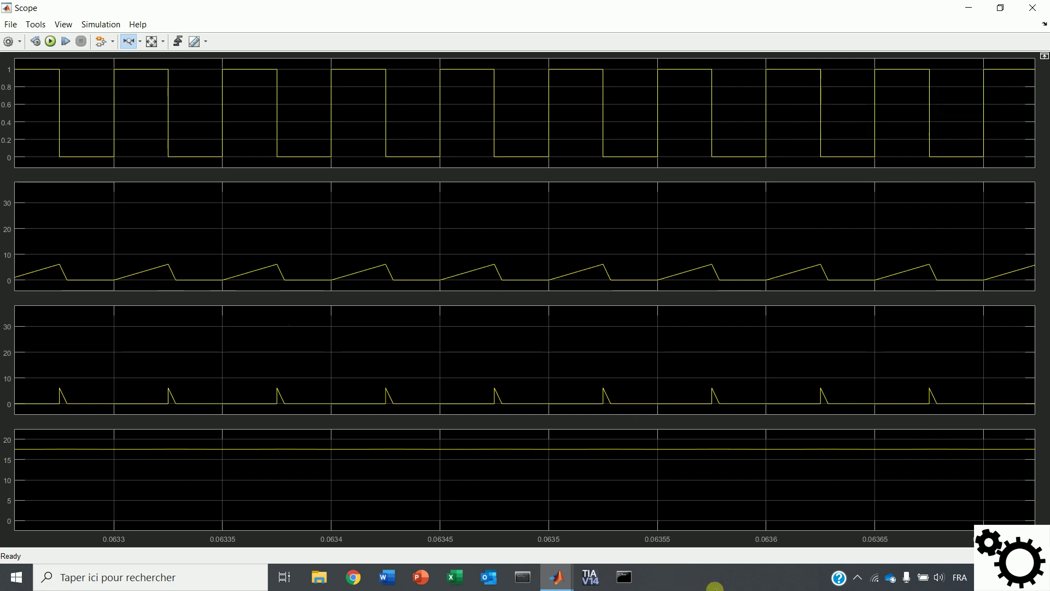
left_click(1033, 7)
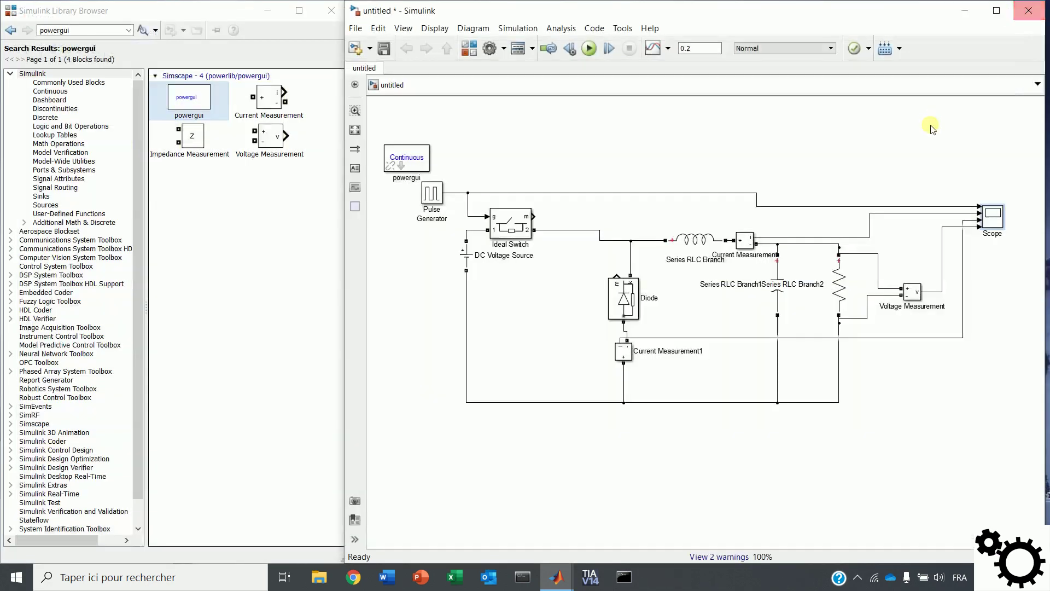